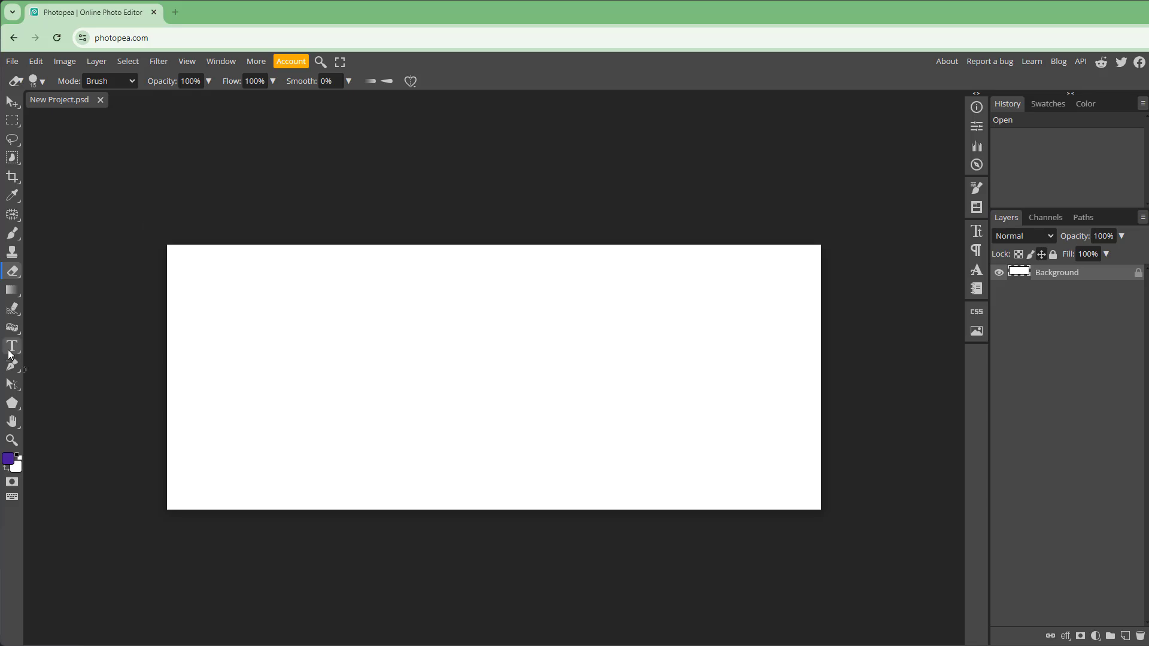
- Add a single-line text reading "fdfdfdfdfdfd" on the canvas's upper-left area and shift it slightly down and to the right
right_click(10, 353)
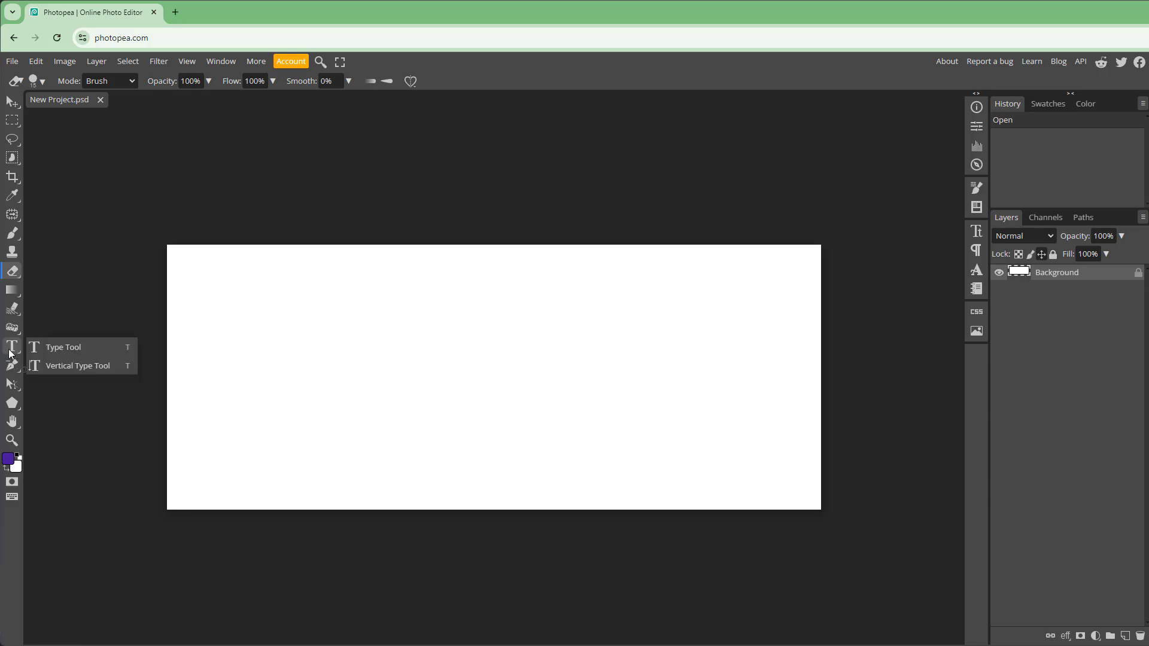
click(39, 349)
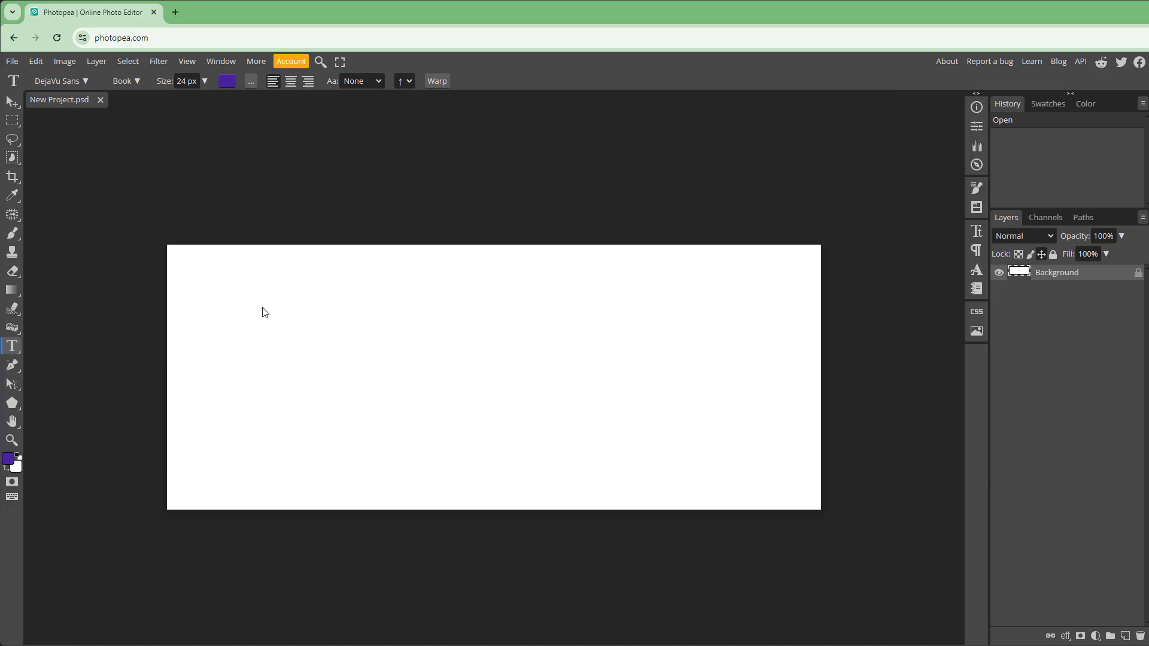
click(257, 286)
text(f)
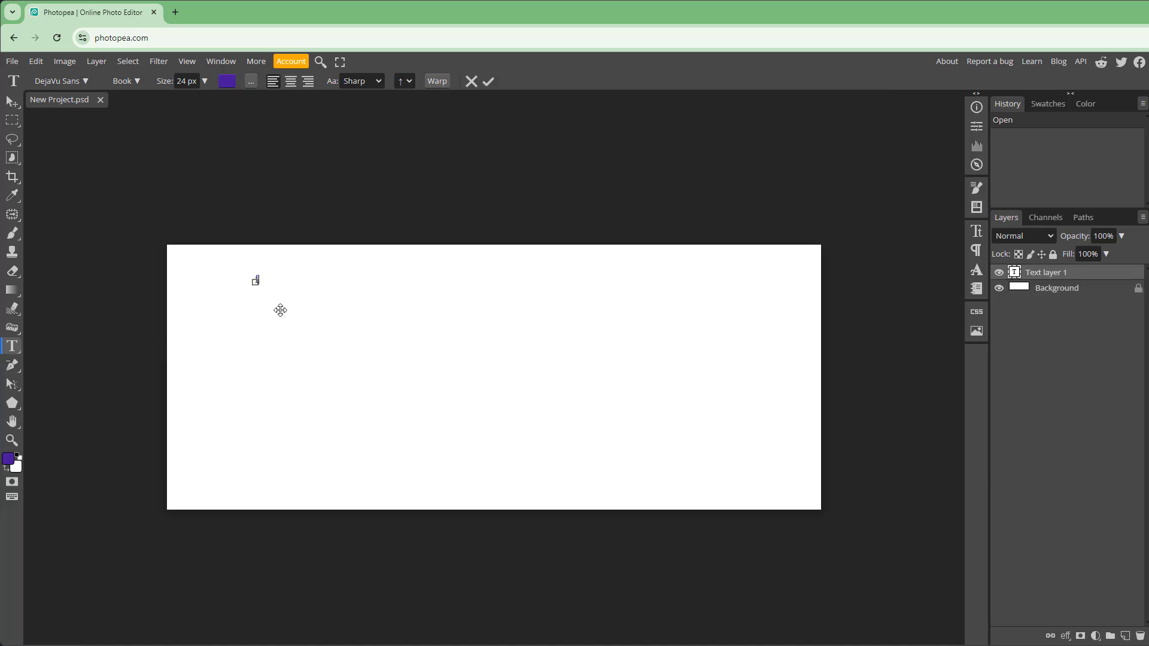
text(dfdfdfdfdfd)
click(12, 102)
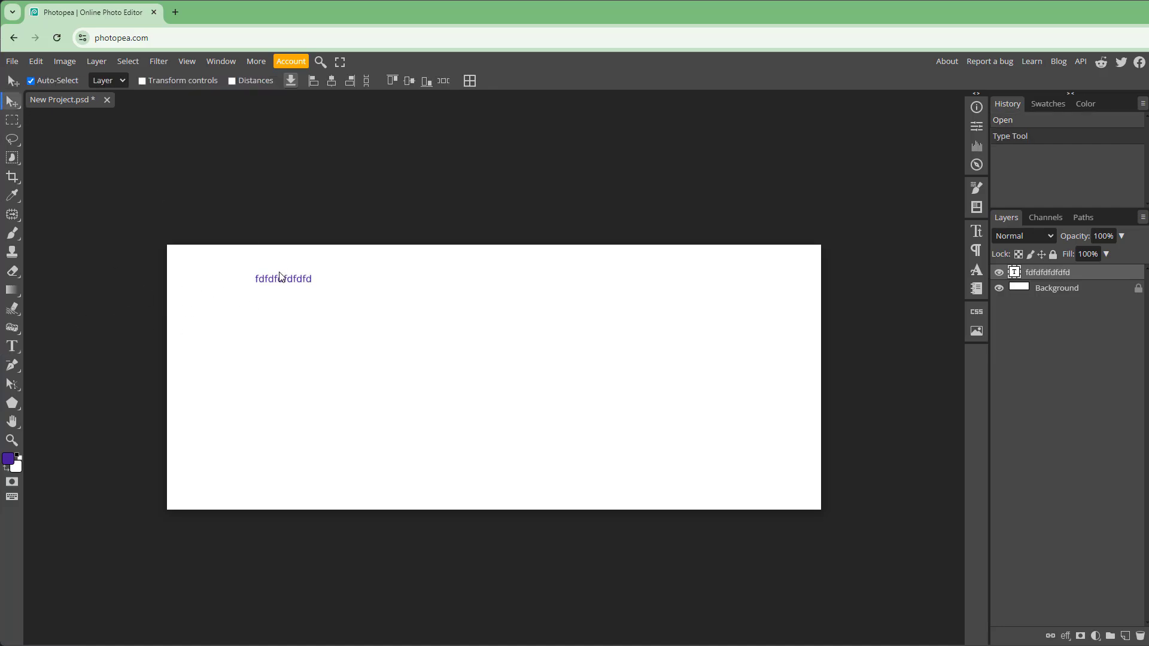
drag(281, 276, 230, 311)
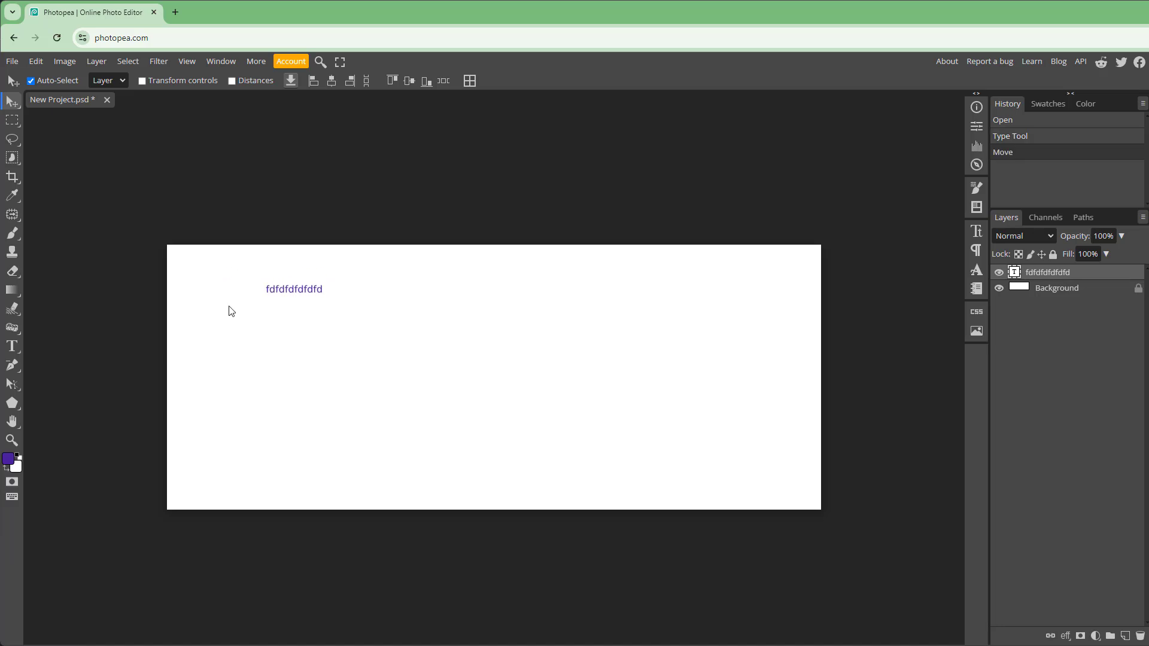
- Create a paragraph text box below the first text and enter "This is a sample paragraph." in it
click(10, 350)
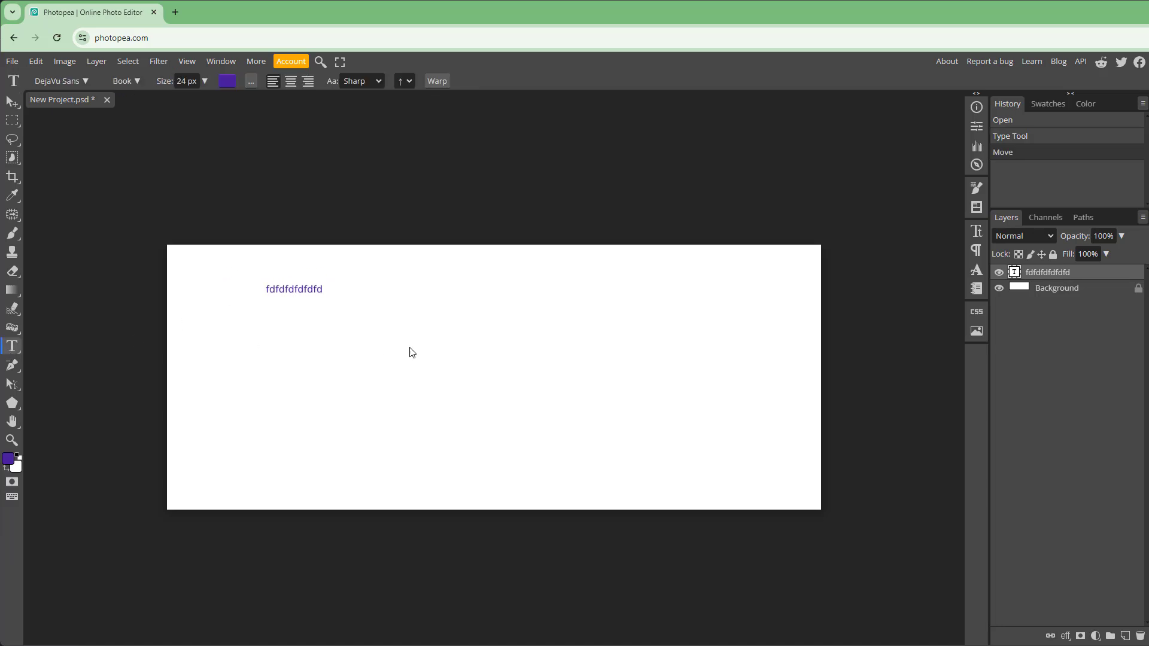
drag(225, 311, 433, 380)
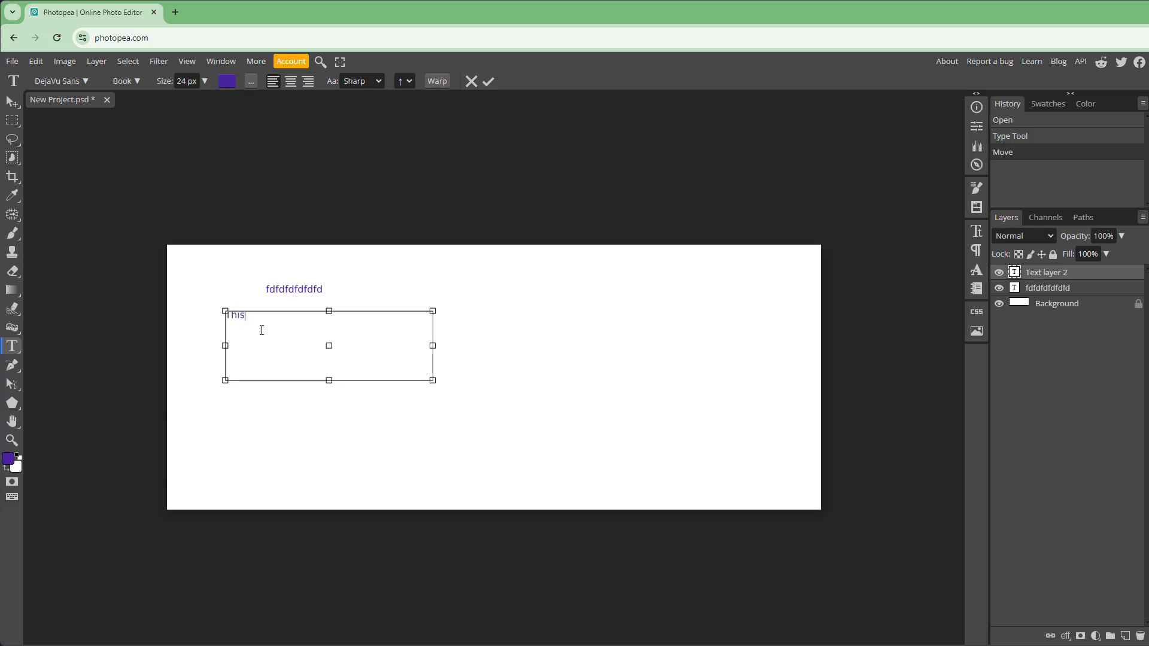
text(This is a sample paragraph.)
- Copy the sample sentence and paste it twice at the end of the paragraph
triple_click(287, 318)
key(ctrl+c)
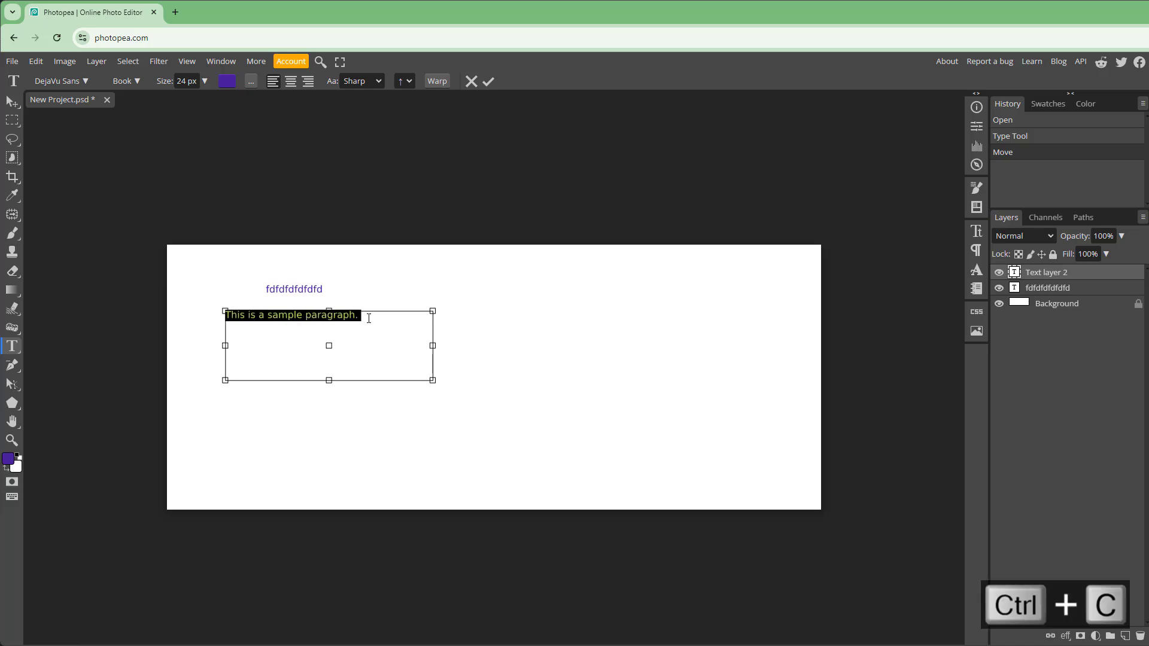
click(367, 322)
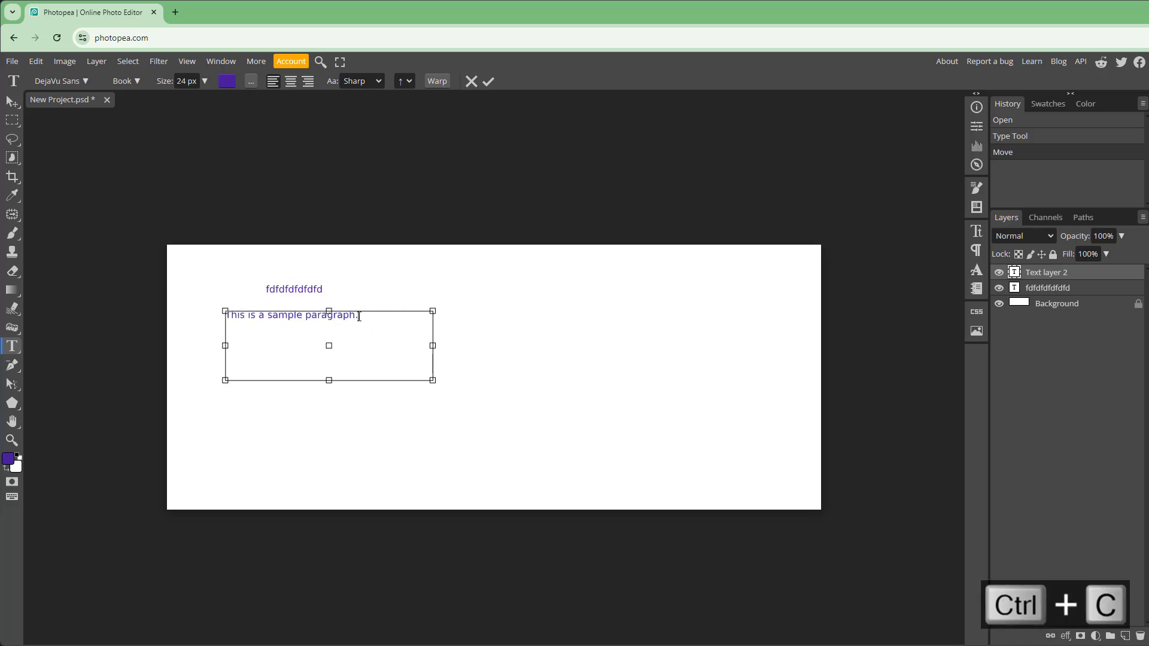
key(ctrl+v)
key(ctrl+v)
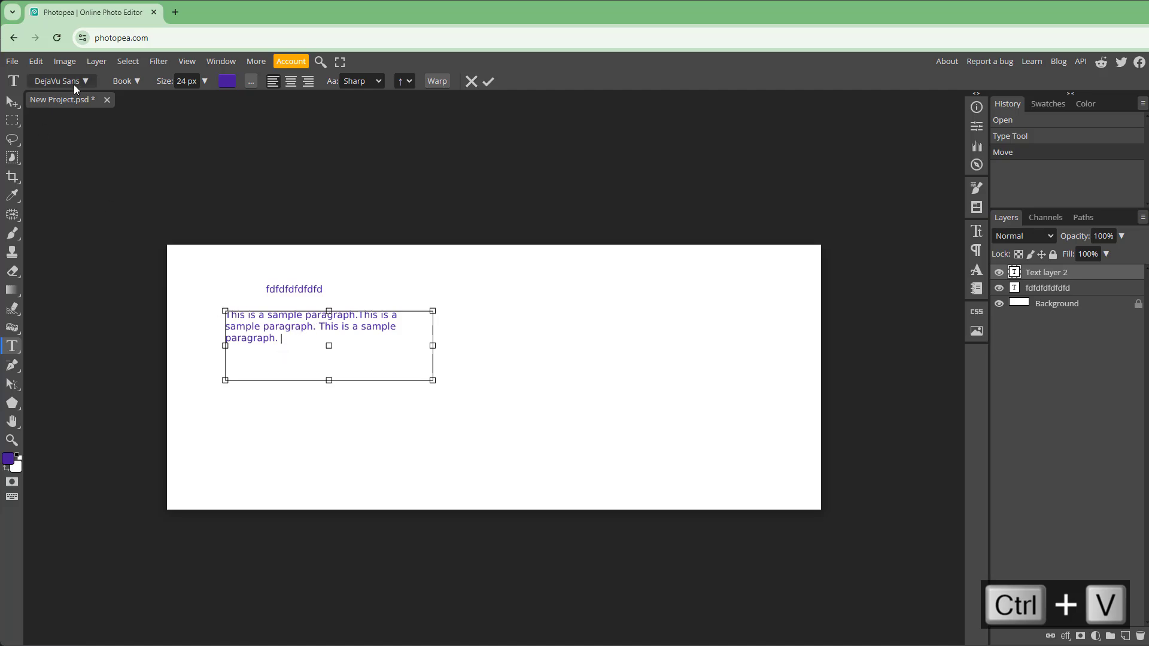
- Try to change the paragraph's font to Duplexide without selecting its text
click(89, 83)
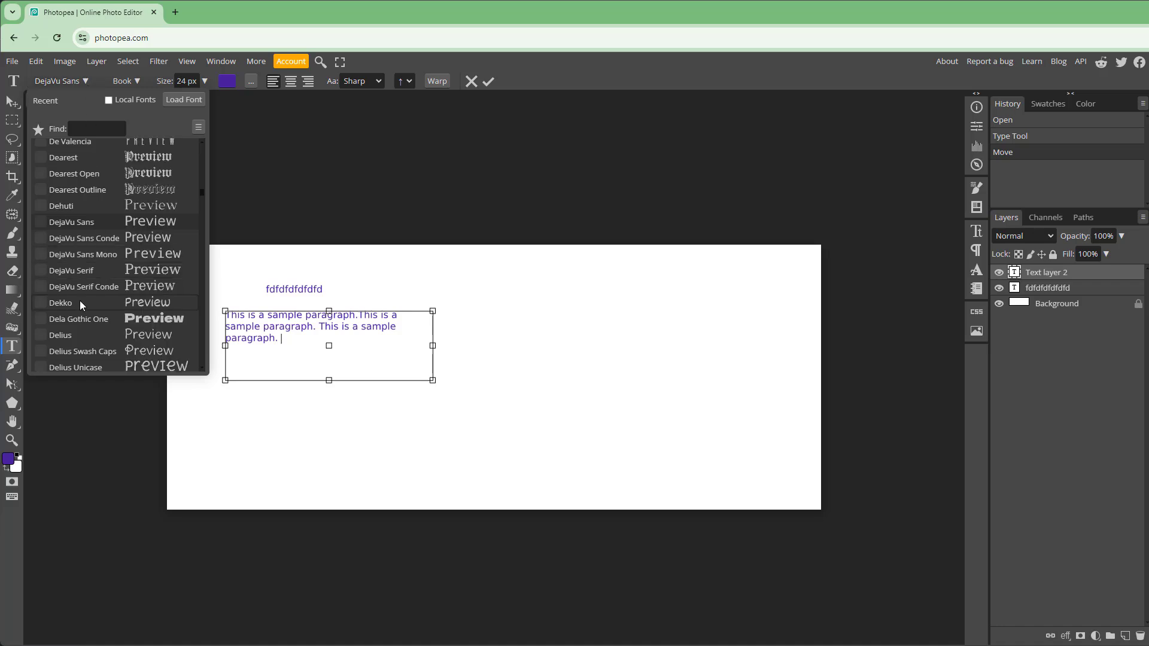
scroll(80, 300, down, 10)
click(140, 192)
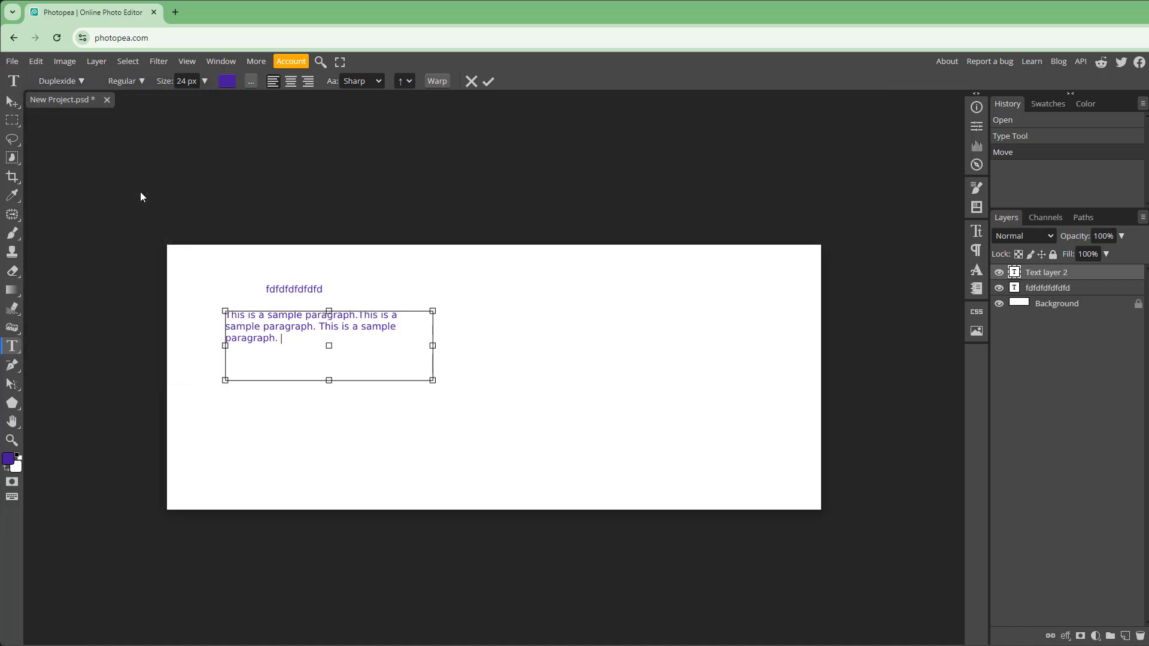
- Select the whole paragraph and set its font to Dr Sugiyama
key(ctrl+a)
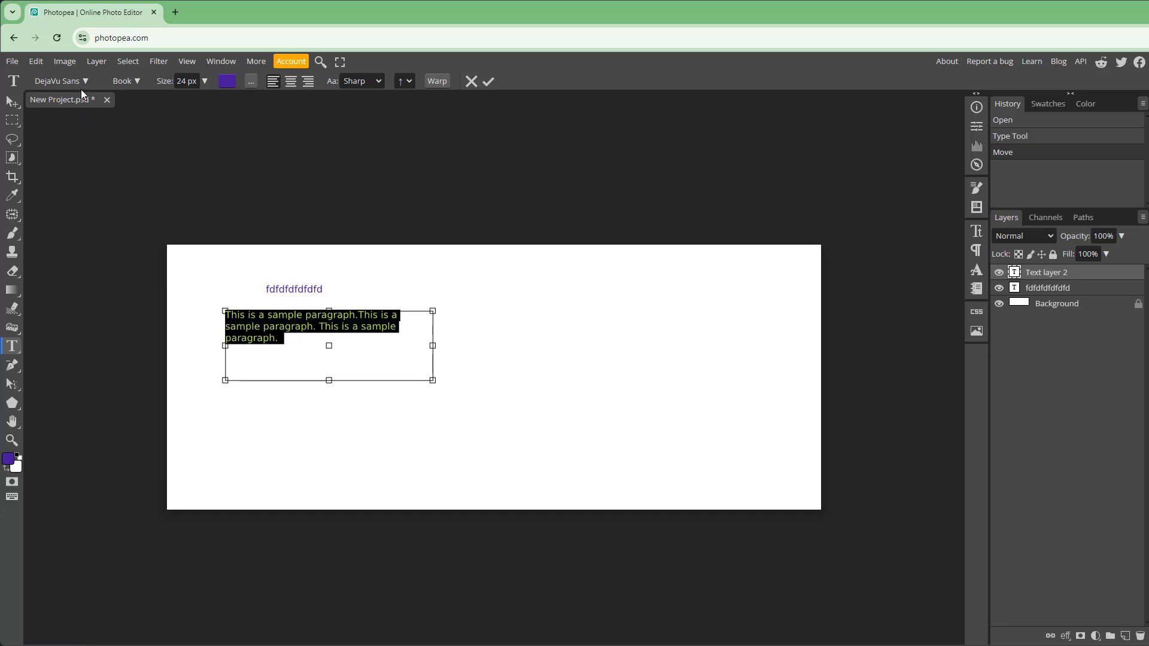
click(85, 81)
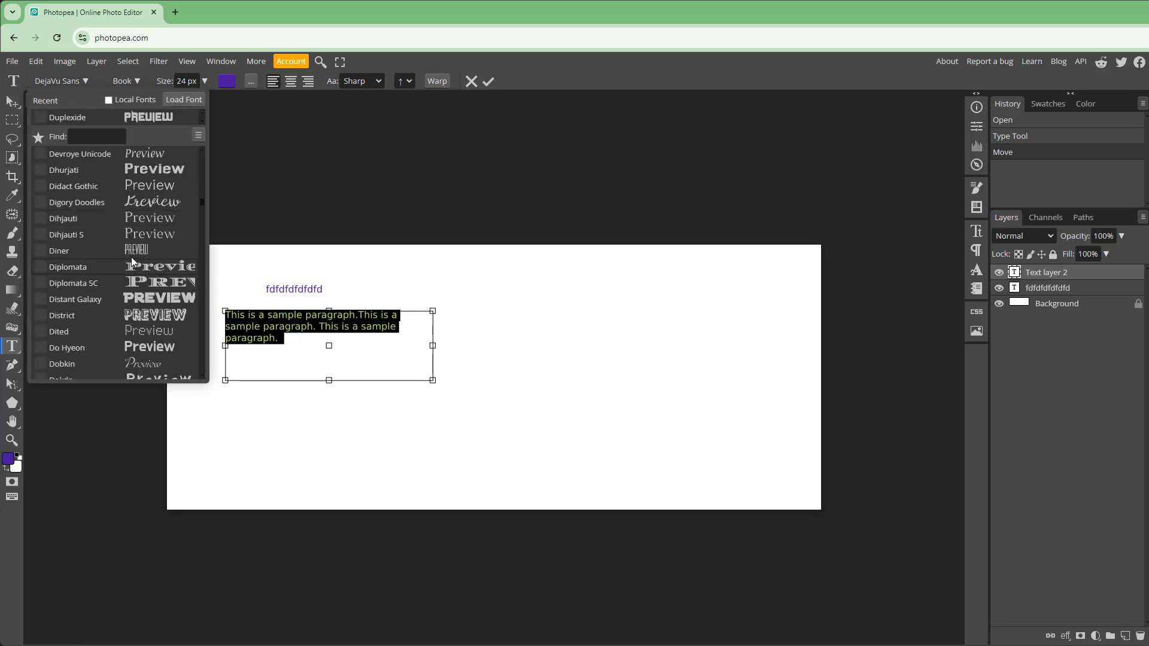
scroll(131, 257, down, 6)
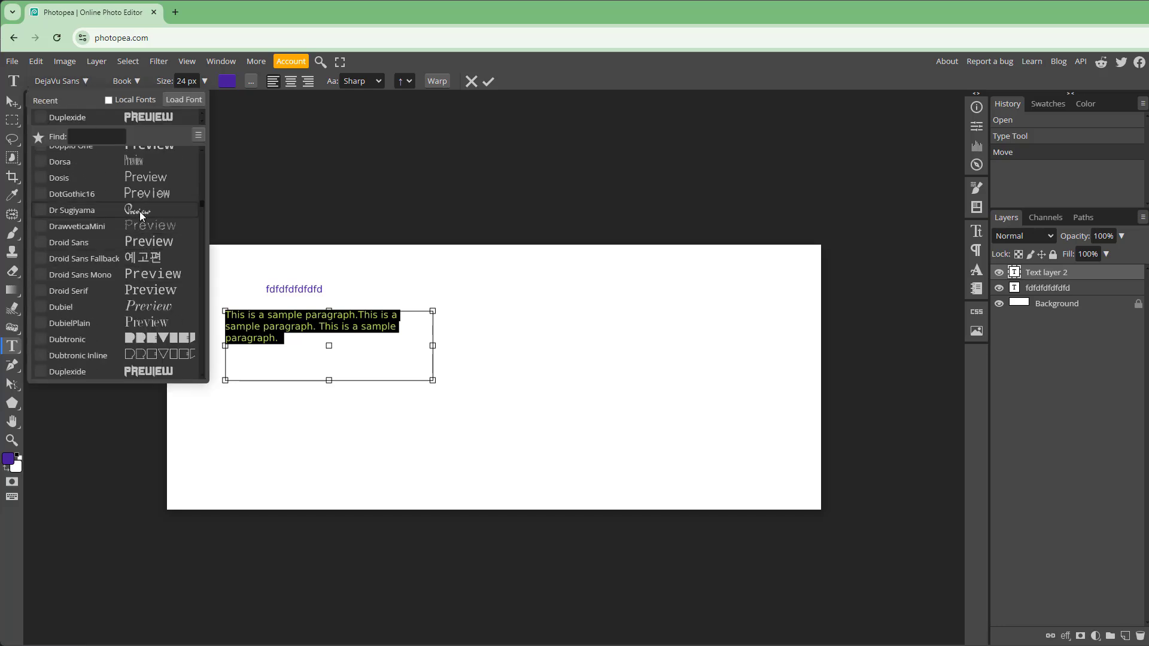
click(140, 216)
click(287, 336)
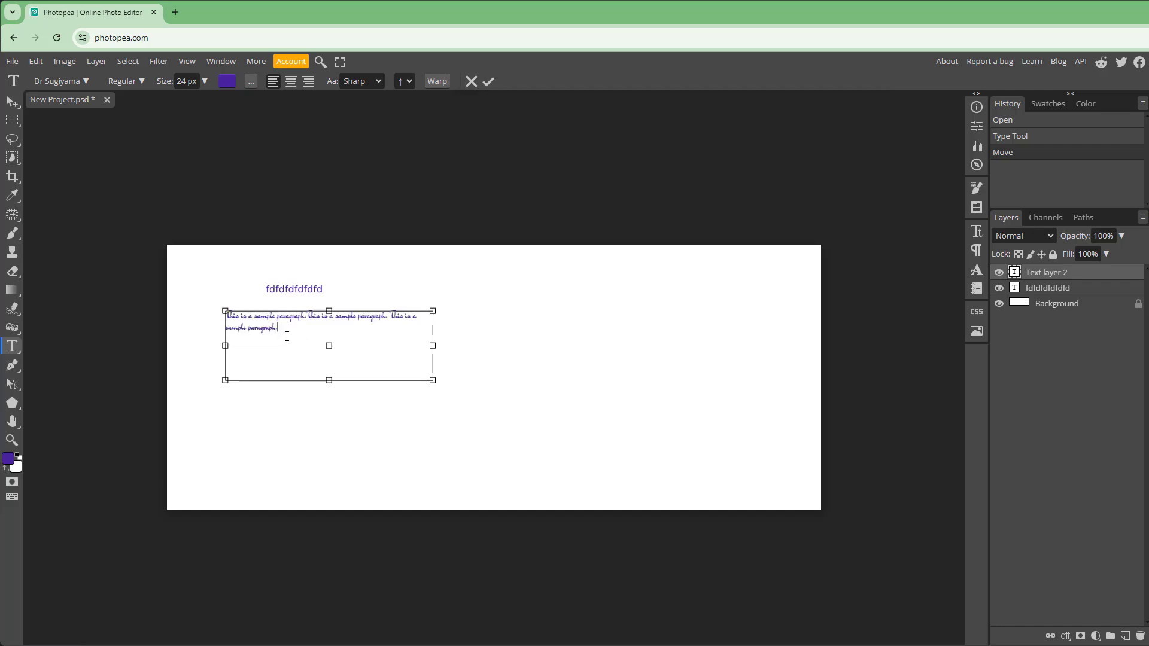
- Select all the paragraph text, check the available font styles and set the font size to 44 px
key(ctrl+a)
click(143, 80)
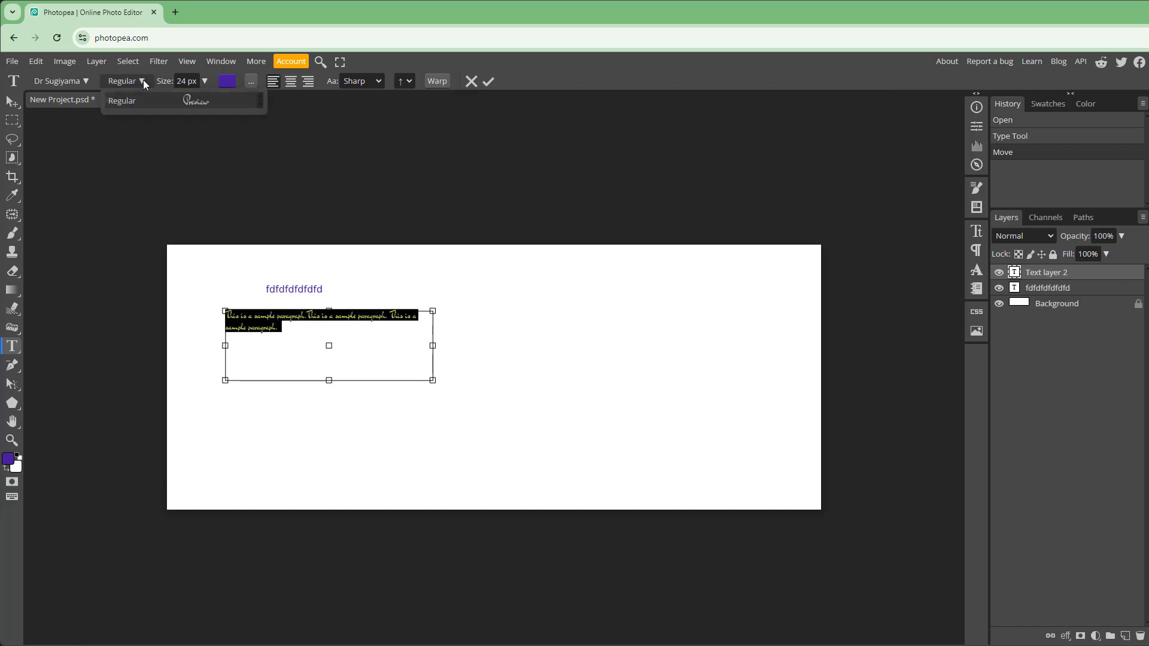
click(142, 80)
click(204, 81)
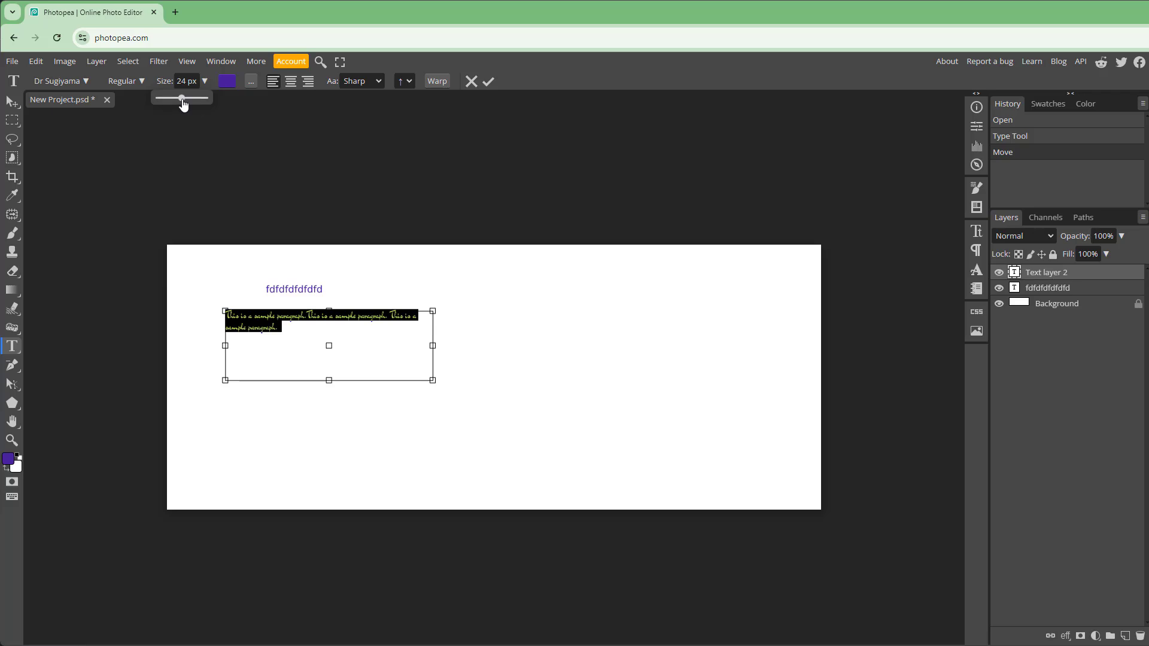
drag(183, 100, 190, 104)
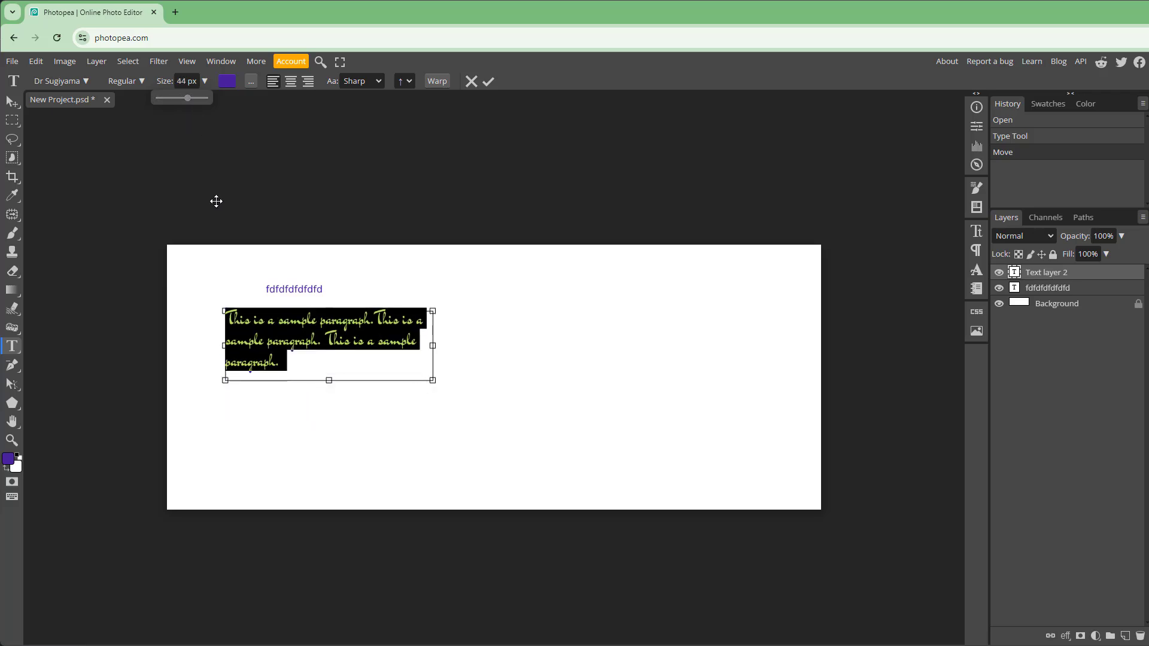
- Change the selected paragraph's font to Droid Serif and set its size to 31 px
click(86, 81)
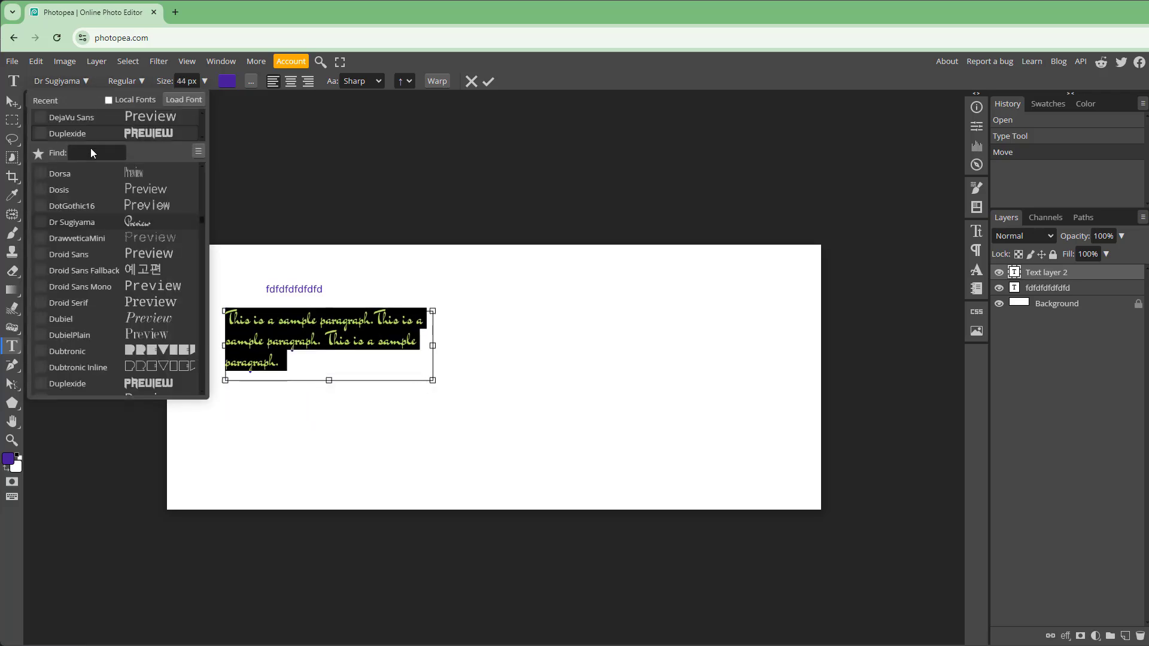
click(140, 304)
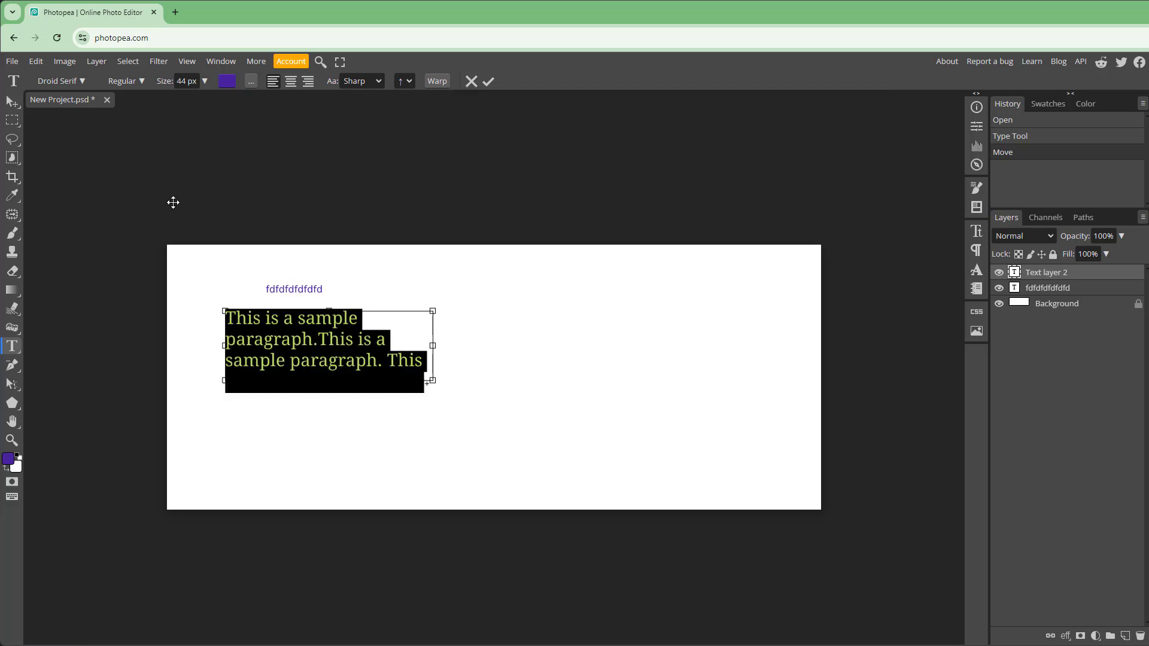
click(205, 80)
drag(190, 100, 183, 102)
click(294, 326)
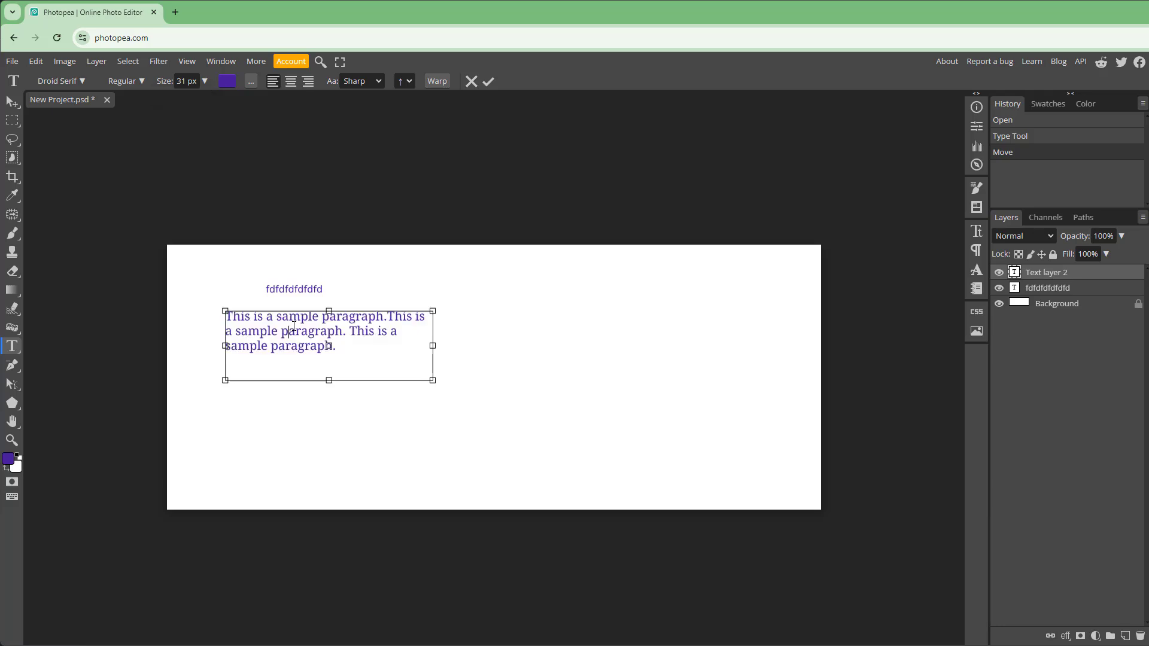
- Enlarge the paragraph's text box and reposition it around the middle of the canvas
drag(387, 317, 310, 281)
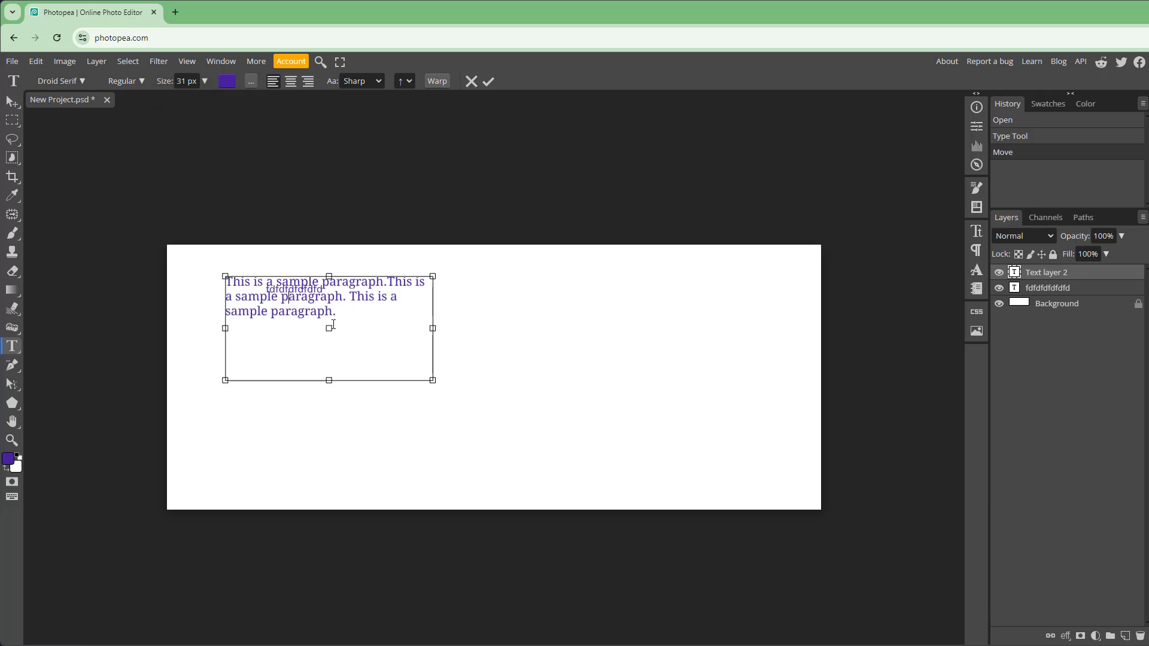
mouse_move(332, 326)
mouse_down()
mouse_move(397, 357)
mouse_move(320, 317)
mouse_up()
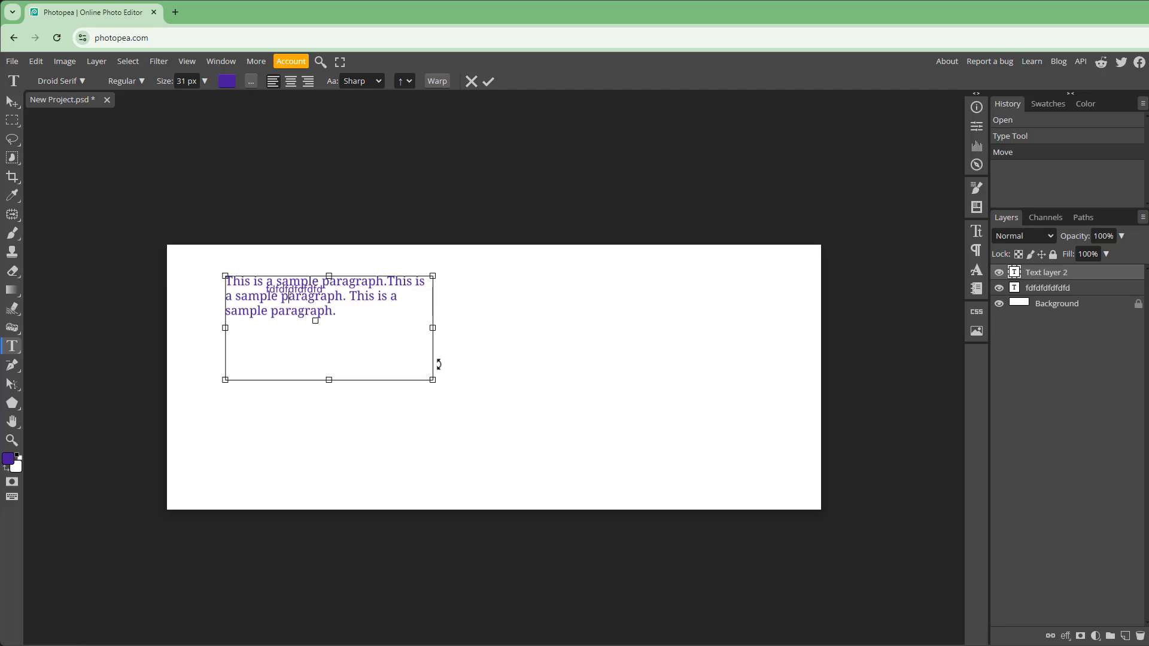
drag(434, 365, 674, 442)
drag(384, 354, 377, 323)
- Select the first "This is a sample paragraph" phrase and set its font style to Italic
click(138, 81)
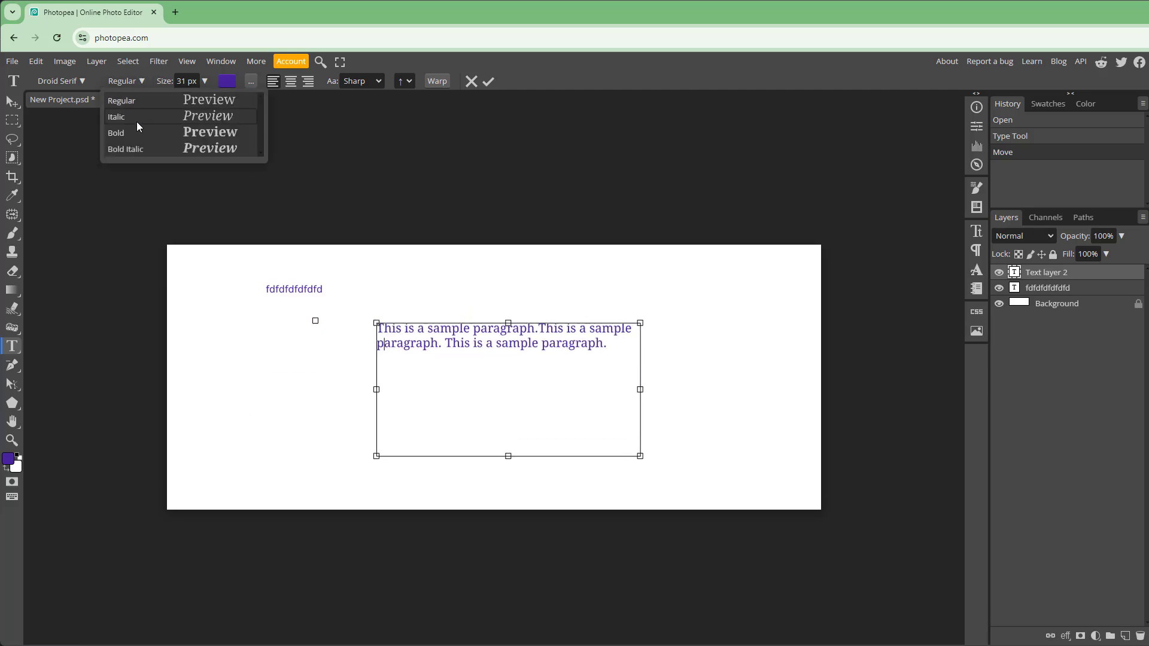
click(527, 343)
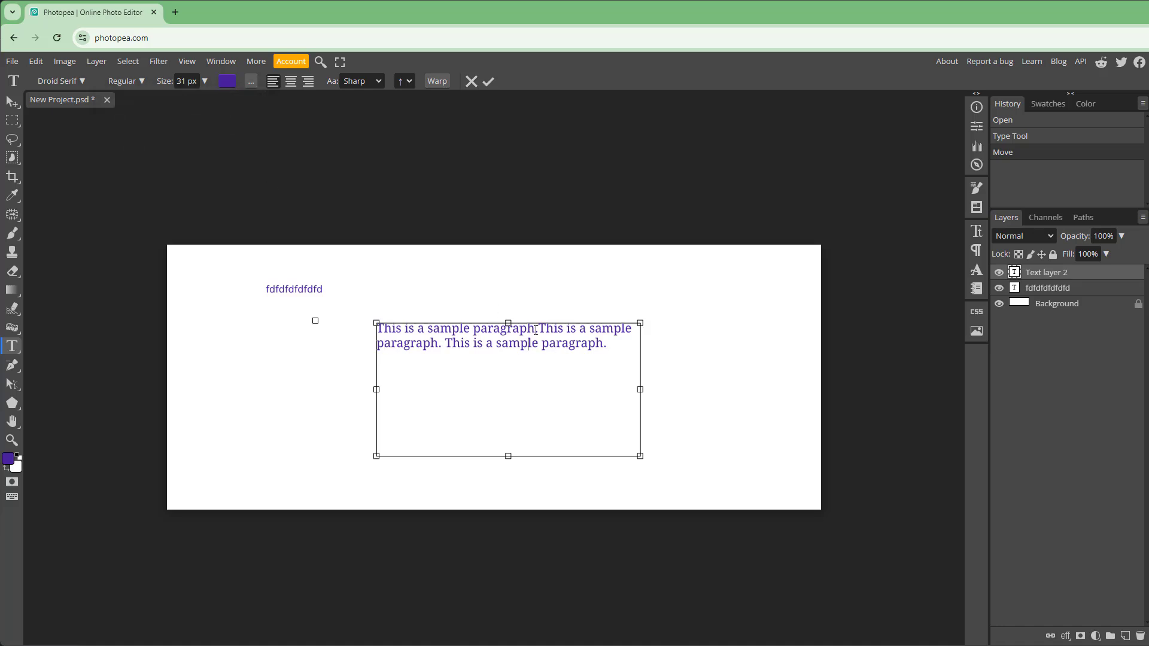
drag(536, 330, 329, 300)
click(120, 81)
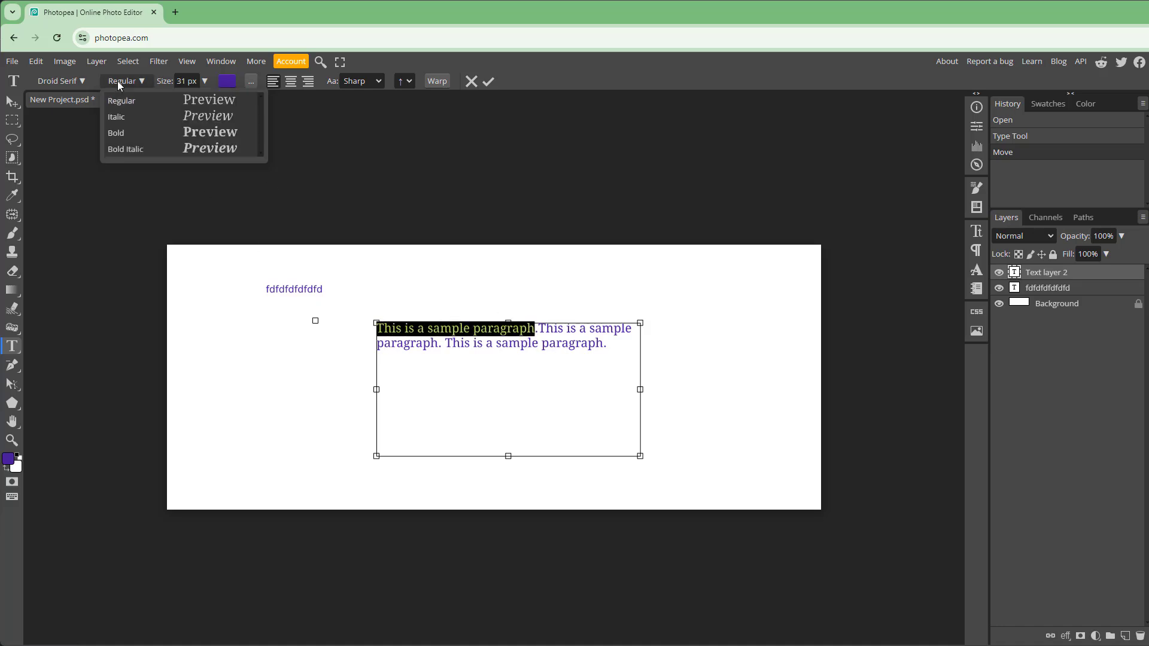
click(131, 121)
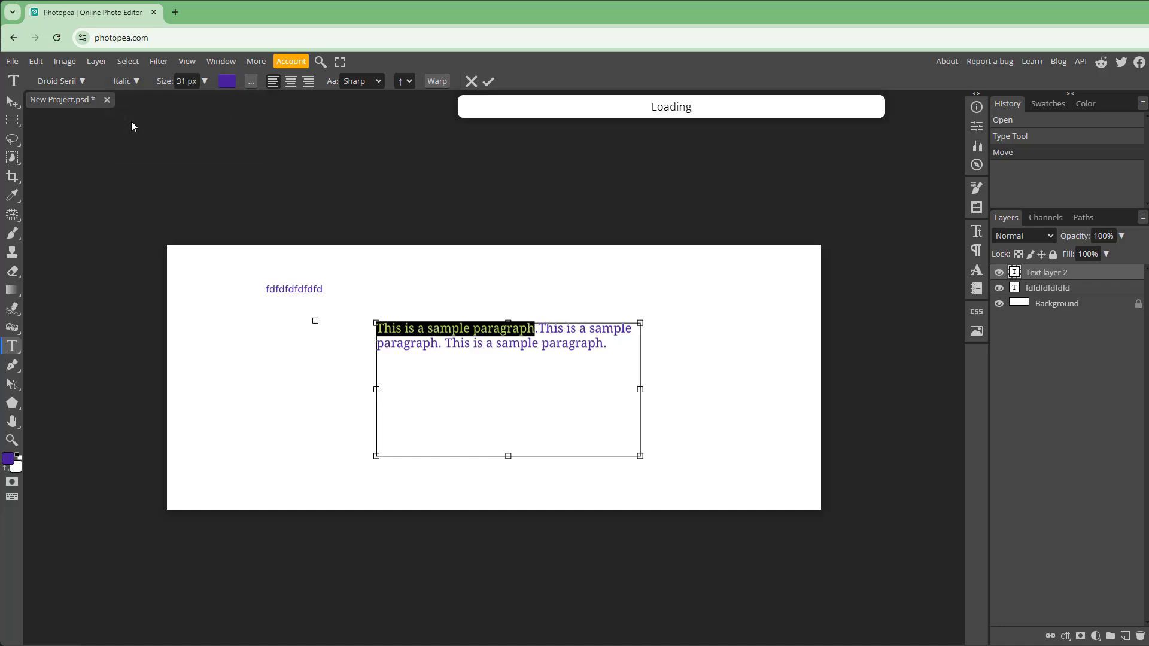
- Try Bold on the selected phrase, settle on Bold Italic, and increase its font size to 55 px
click(127, 81)
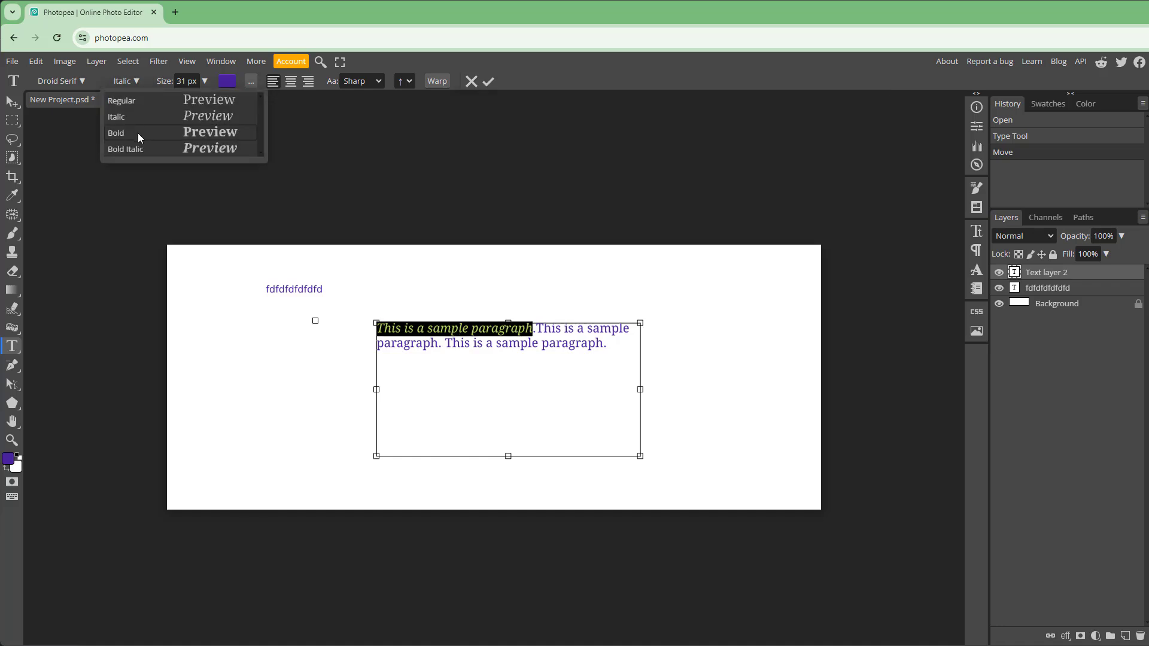
click(137, 133)
click(133, 82)
click(137, 153)
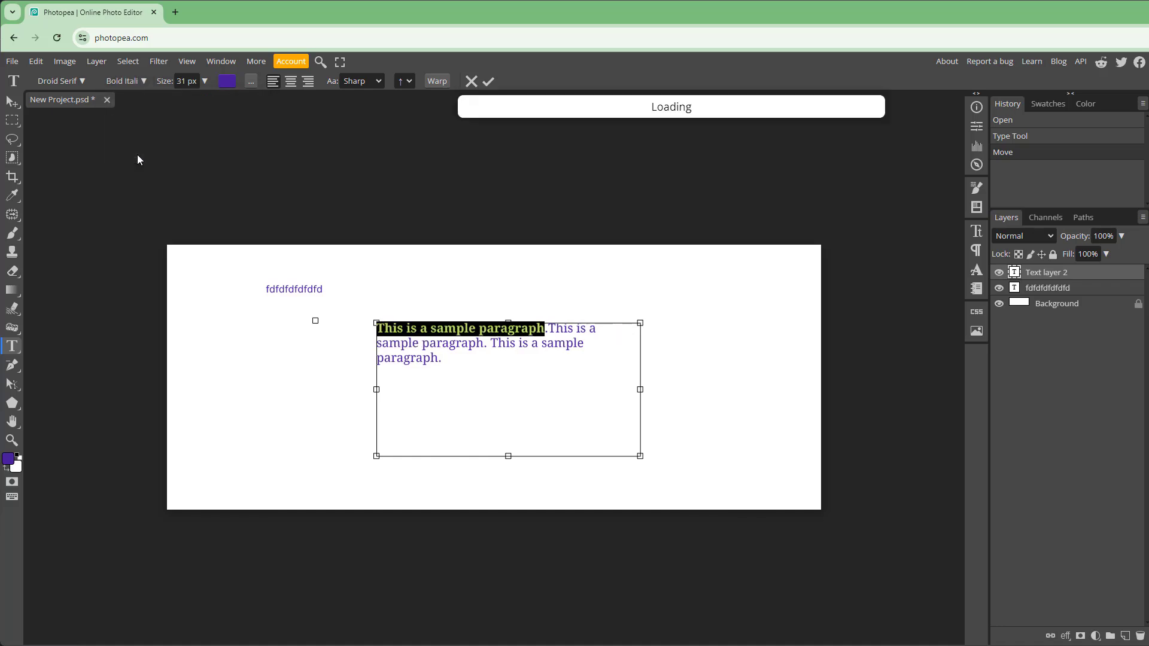
click(204, 82)
drag(188, 96, 192, 102)
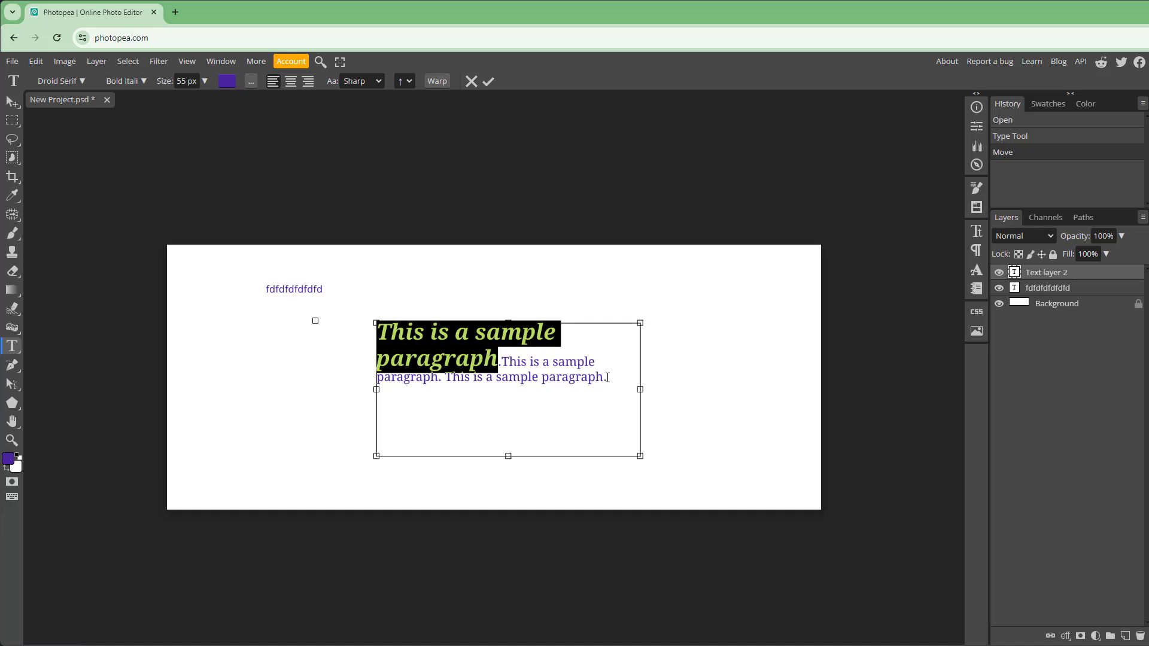
- Select the rest of the paragraph after the first phrase and recolor it bright red (#eb2323)
drag(607, 377, 501, 355)
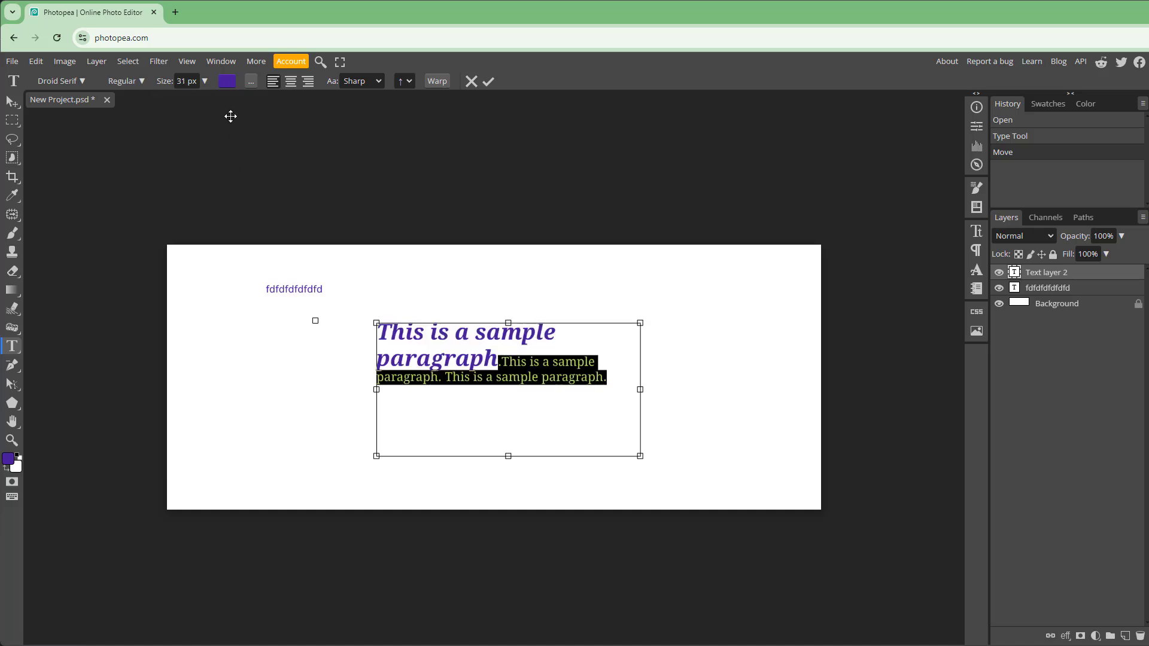
click(227, 80)
drag(250, 225, 246, 167)
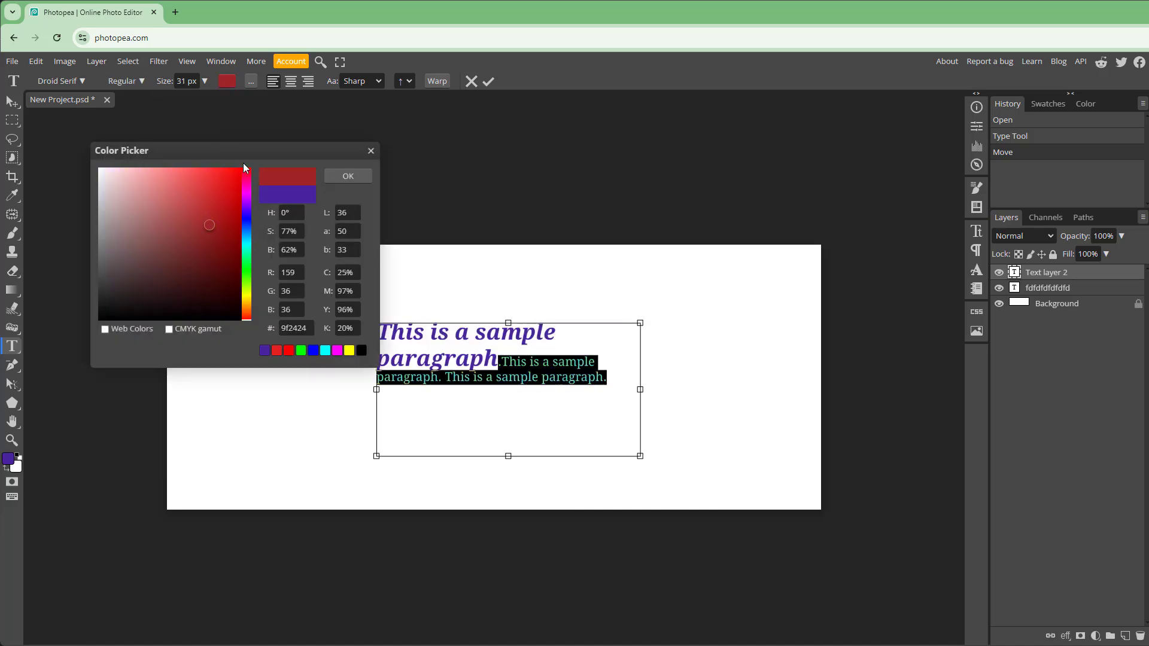
click(223, 175)
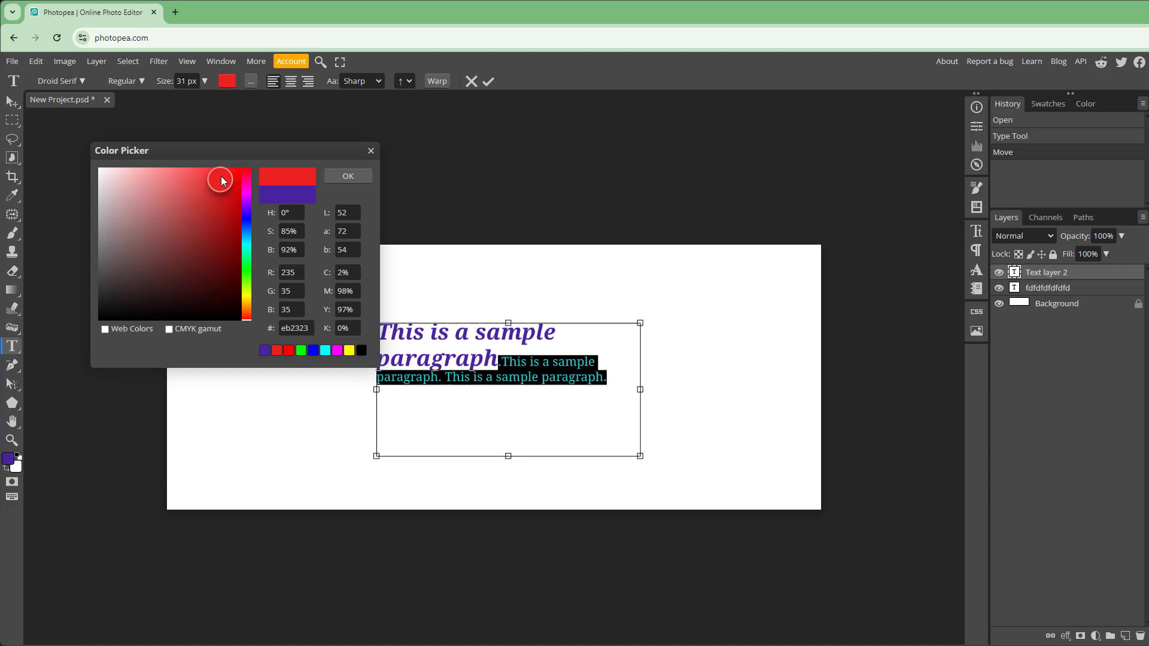
click(335, 179)
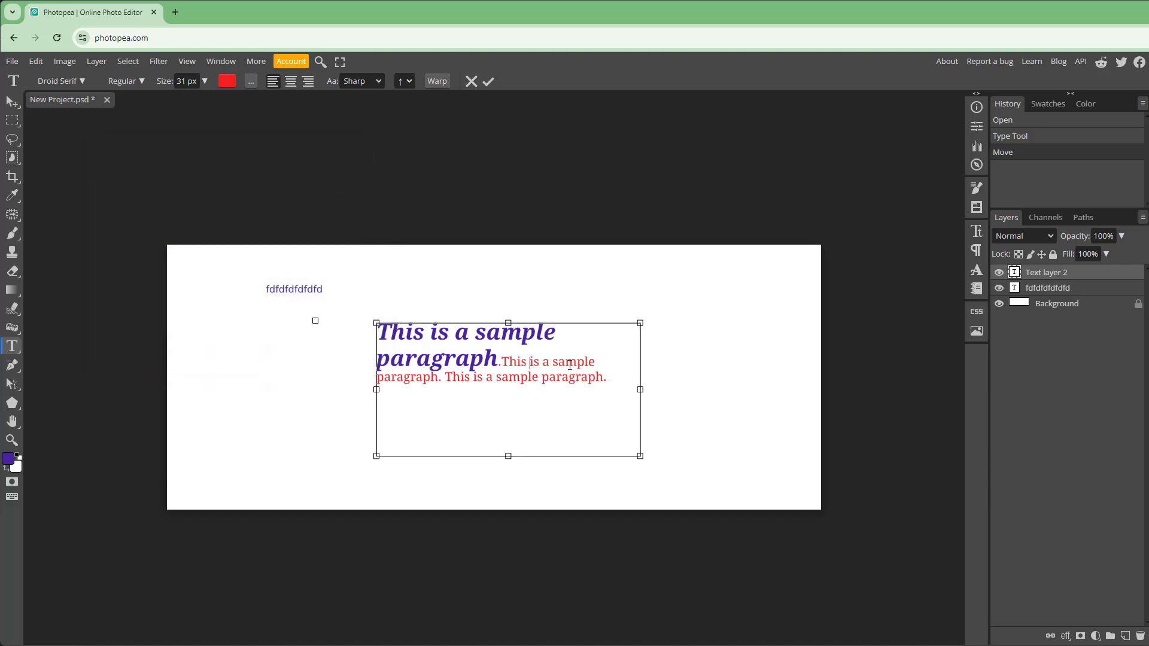
- Extend the paragraph's text box slightly upward, try centered alignment and settle on right-aligned text
click(252, 82)
drag(556, 323, 555, 316)
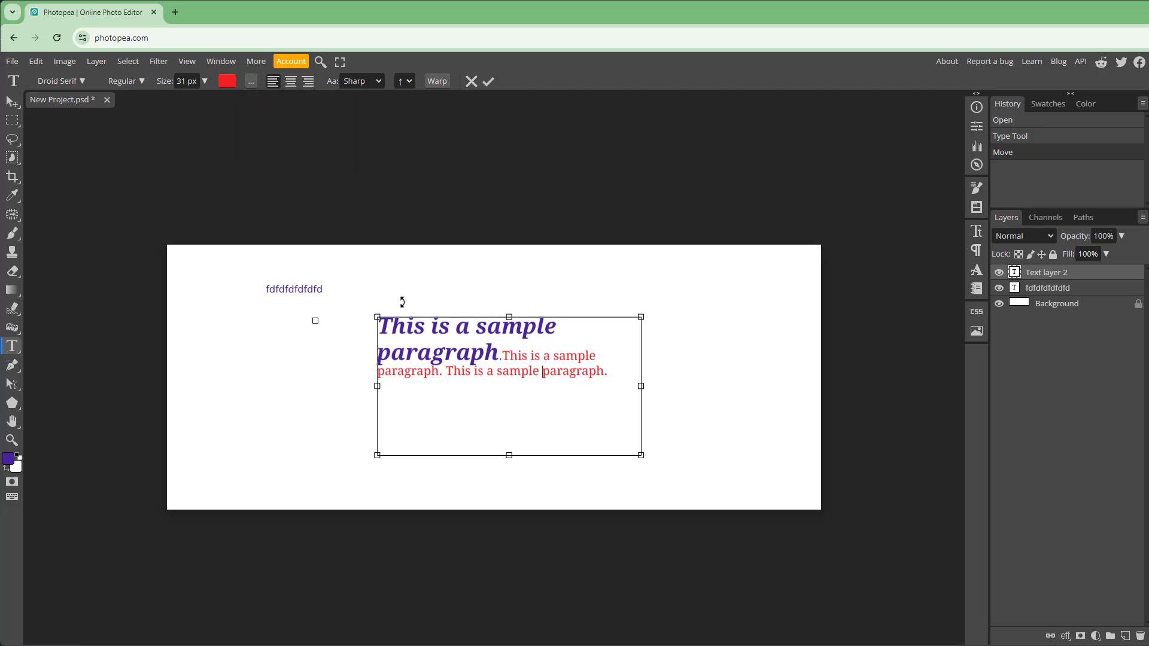
click(290, 82)
click(308, 82)
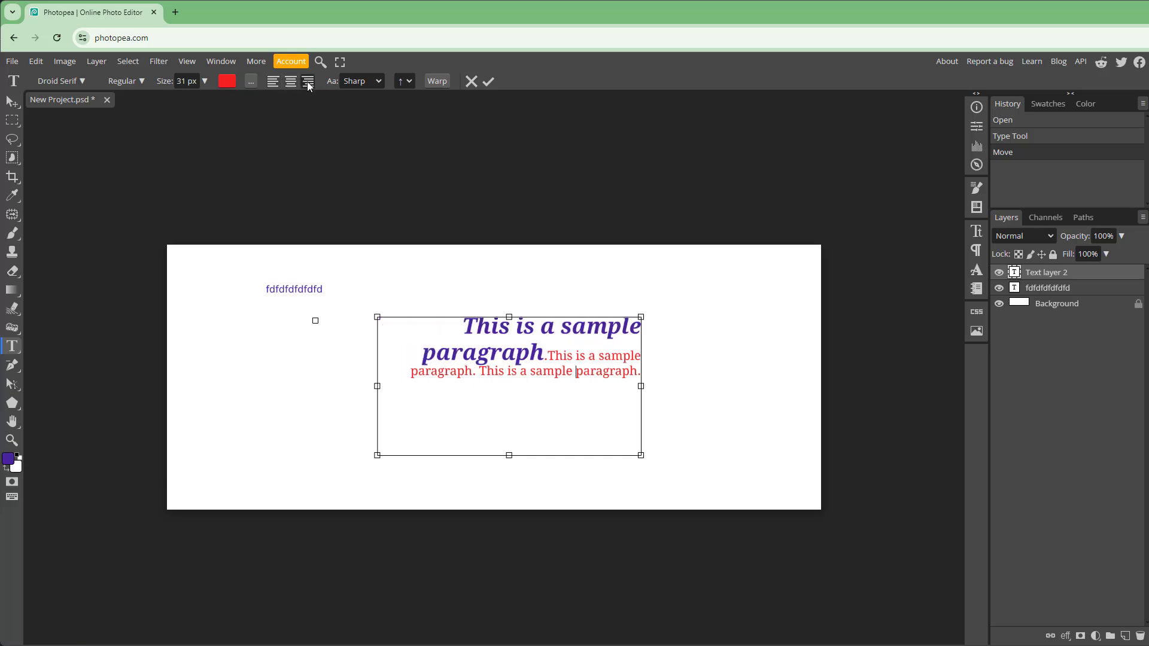
- Try the None anti-aliasing option on the paragraph, then restore Sharp
click(377, 82)
click(357, 96)
click(364, 83)
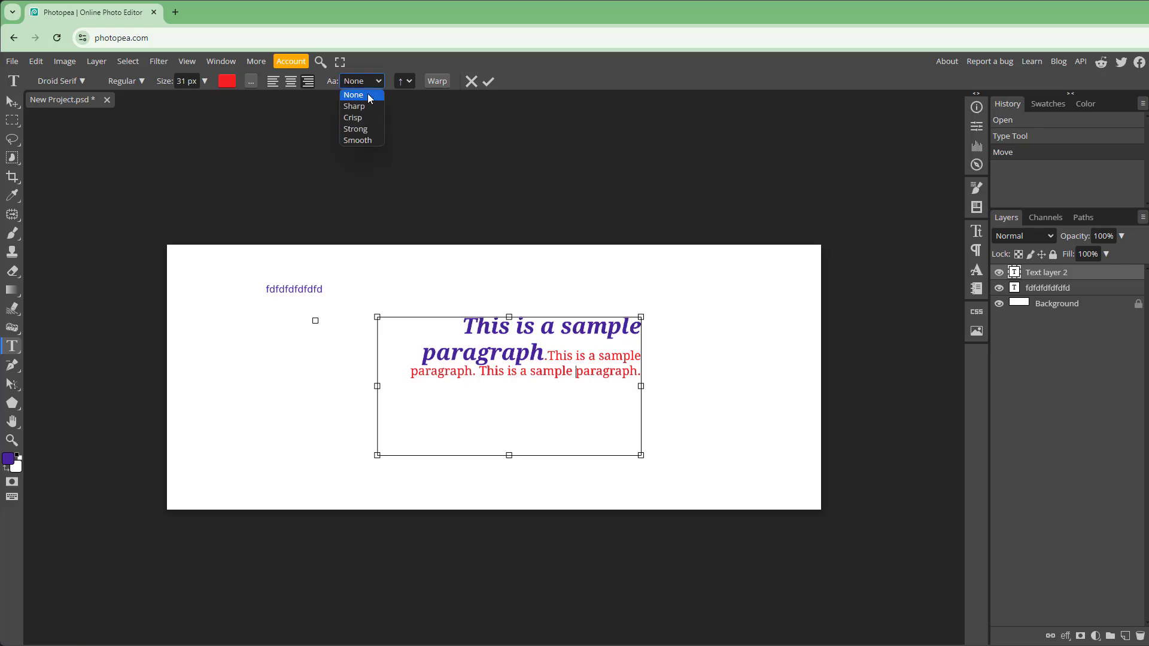
click(365, 105)
scroll(538, 361, up, 5)
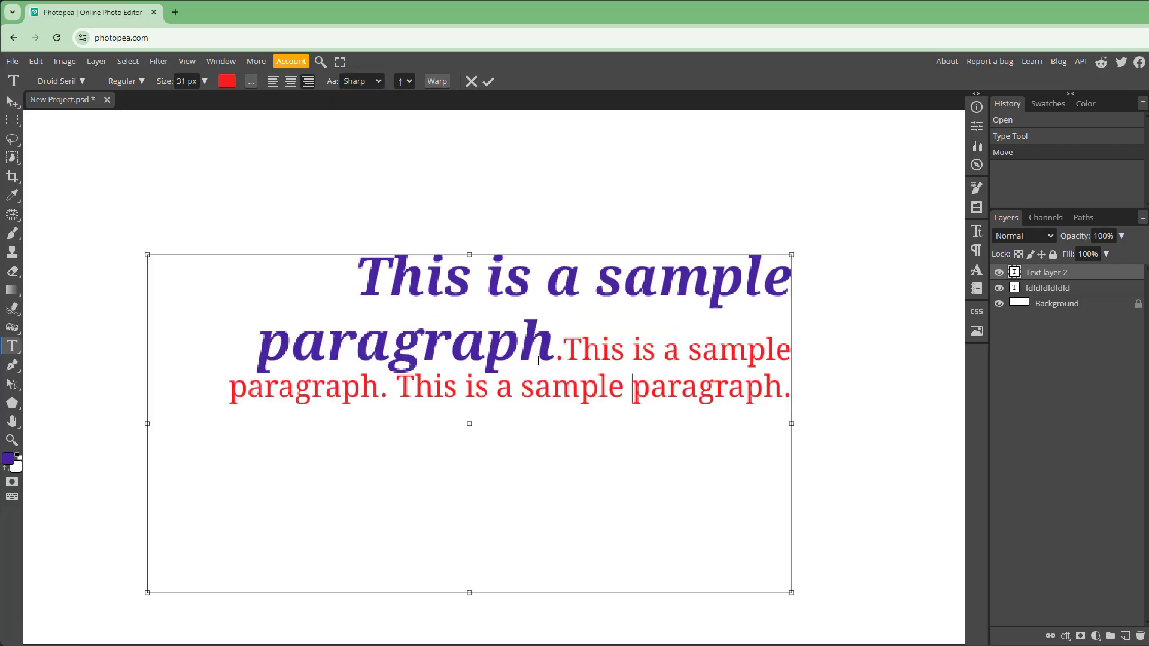
- Compare the Crisp, Strong and Smooth anti-aliasing options on the paragraph's enlarged letters
click(367, 84)
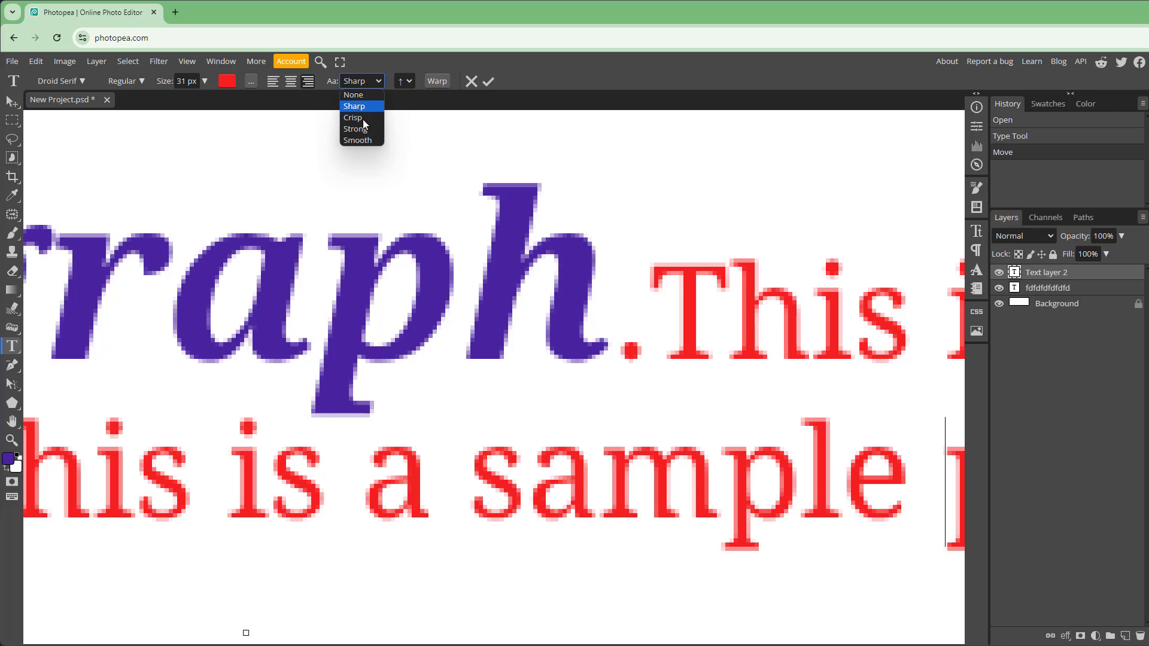
click(362, 120)
click(360, 85)
click(361, 133)
click(372, 84)
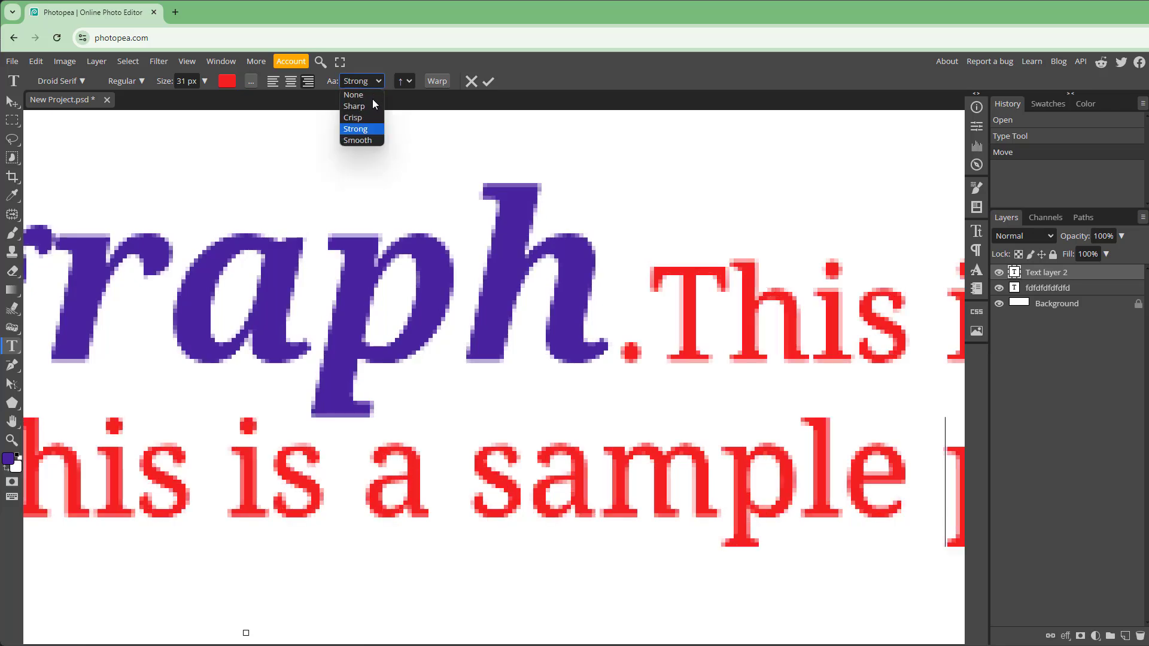
click(360, 142)
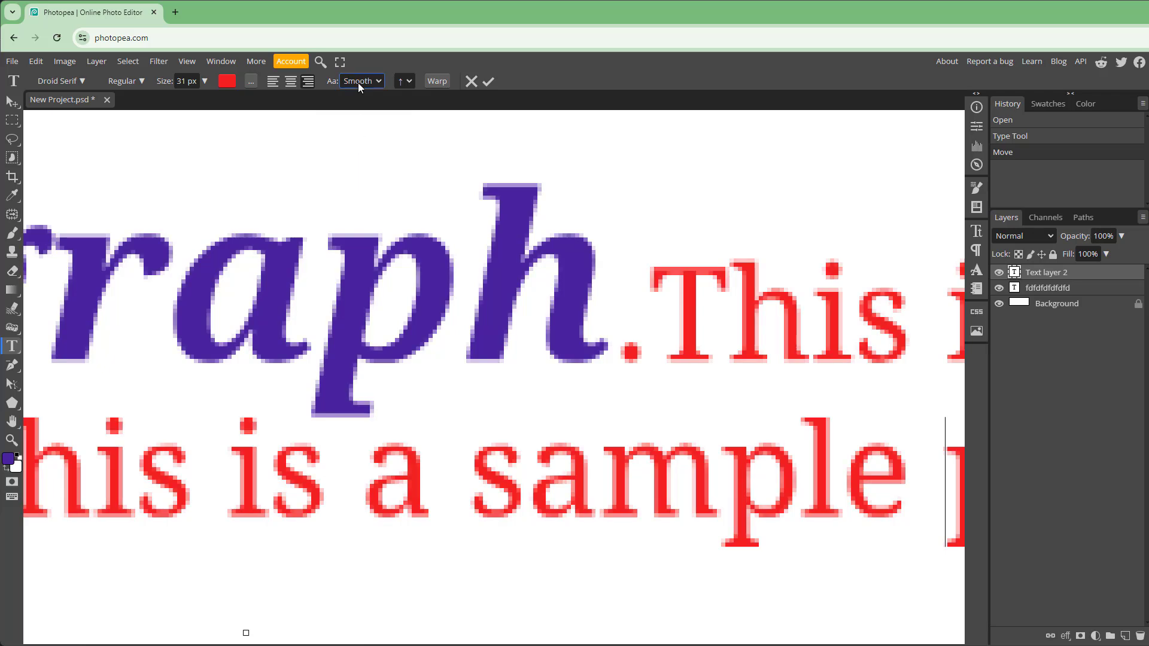
- Compare Sharp and Strong anti-aliasing on the paragraph again and settle on Smooth
click(359, 87)
click(361, 117)
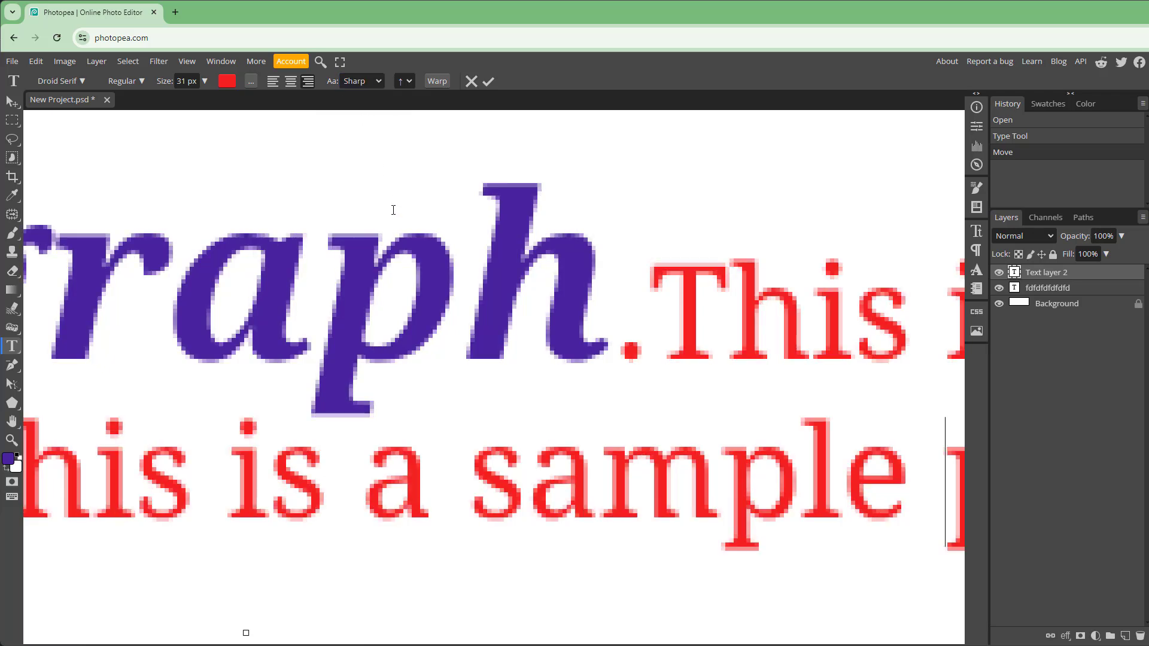
click(359, 85)
click(358, 130)
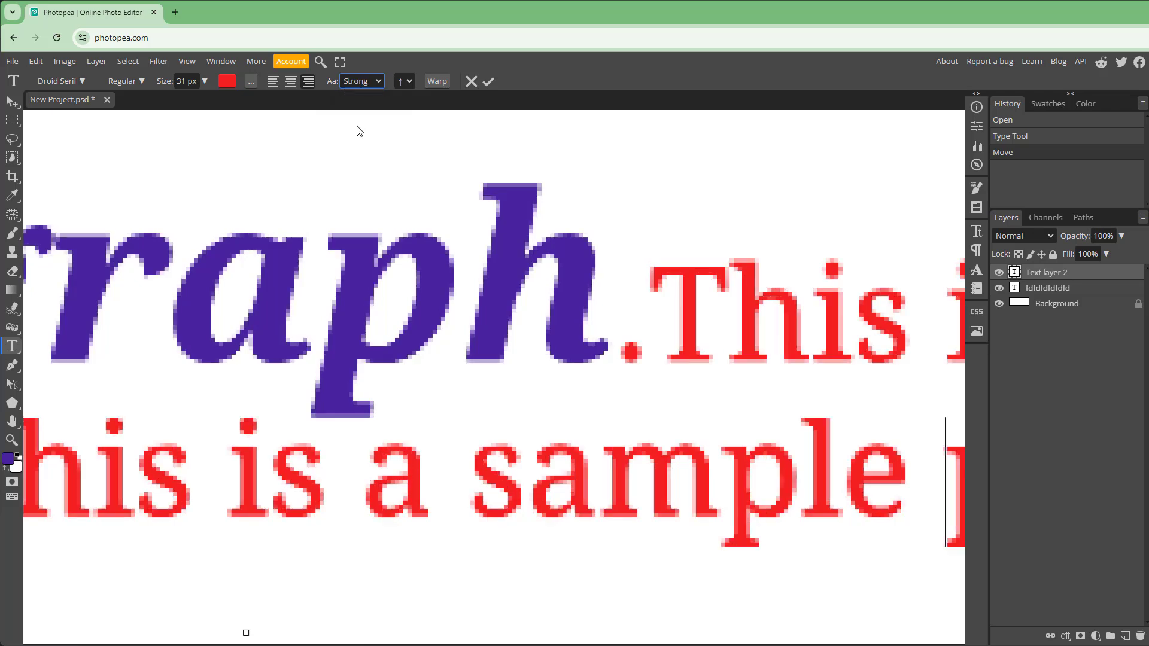
click(369, 83)
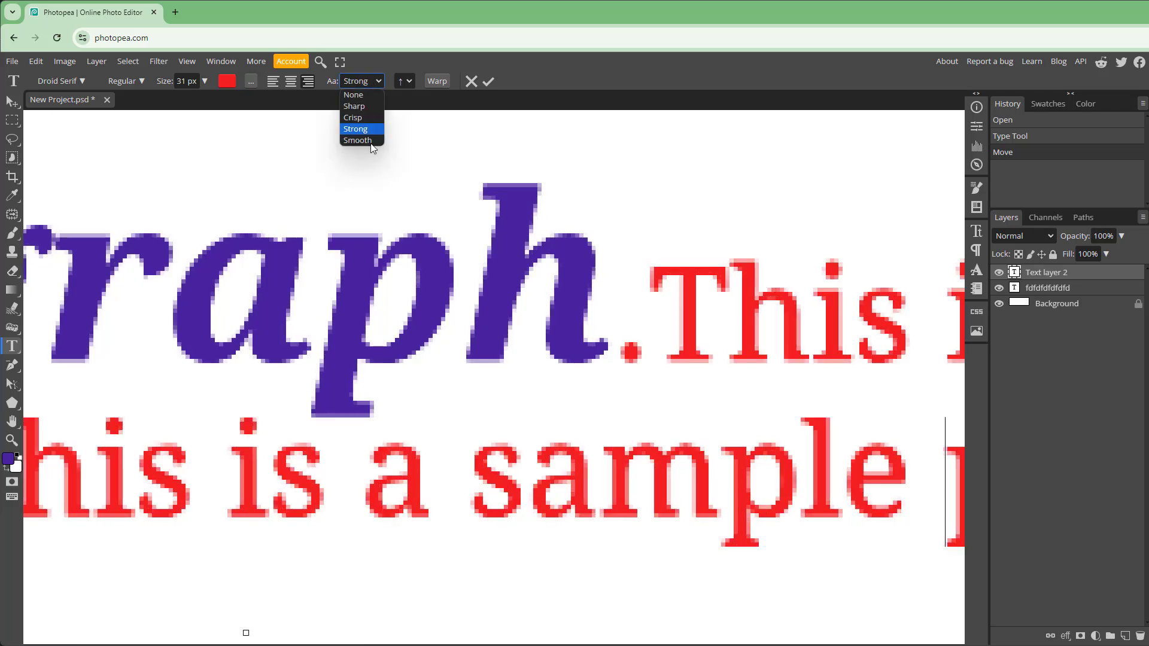
click(371, 143)
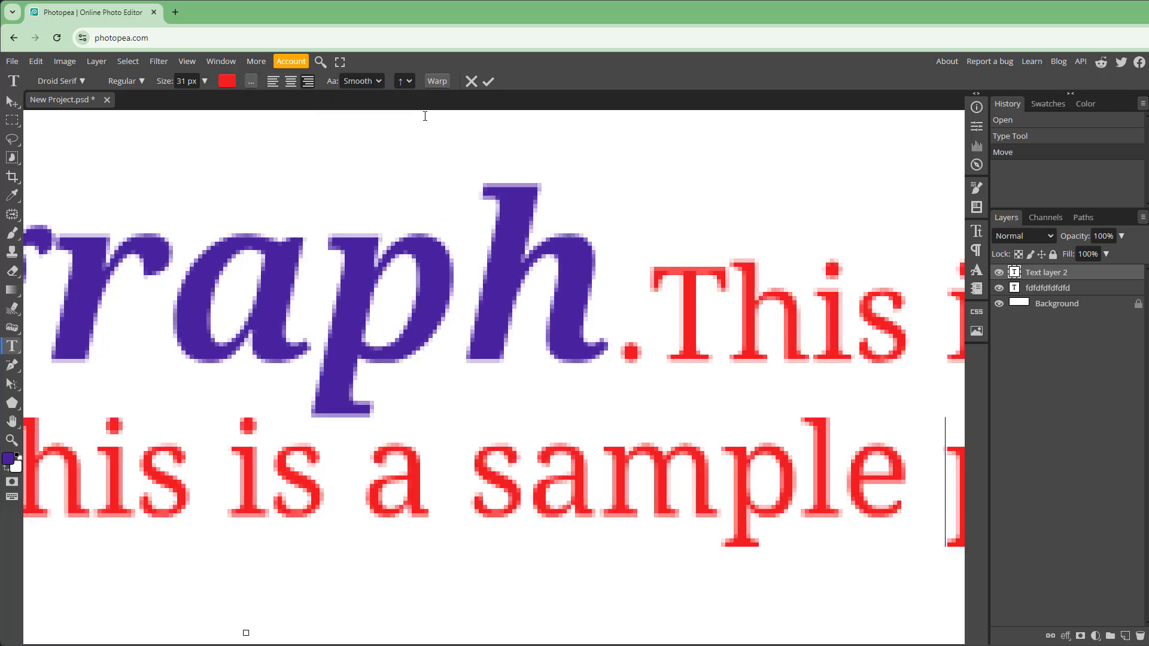
- Try top and bottom vertical alignment of the paragraph within its text box, and settle on middle alignment
click(405, 81)
click(404, 106)
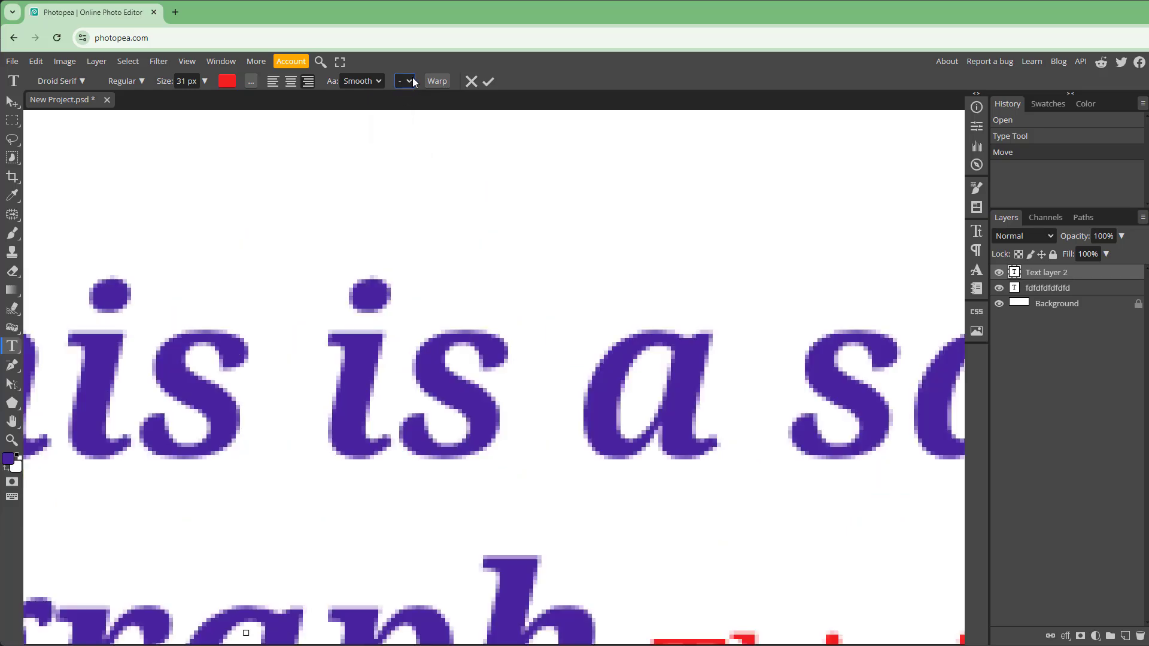
scroll(422, 240, down, 3)
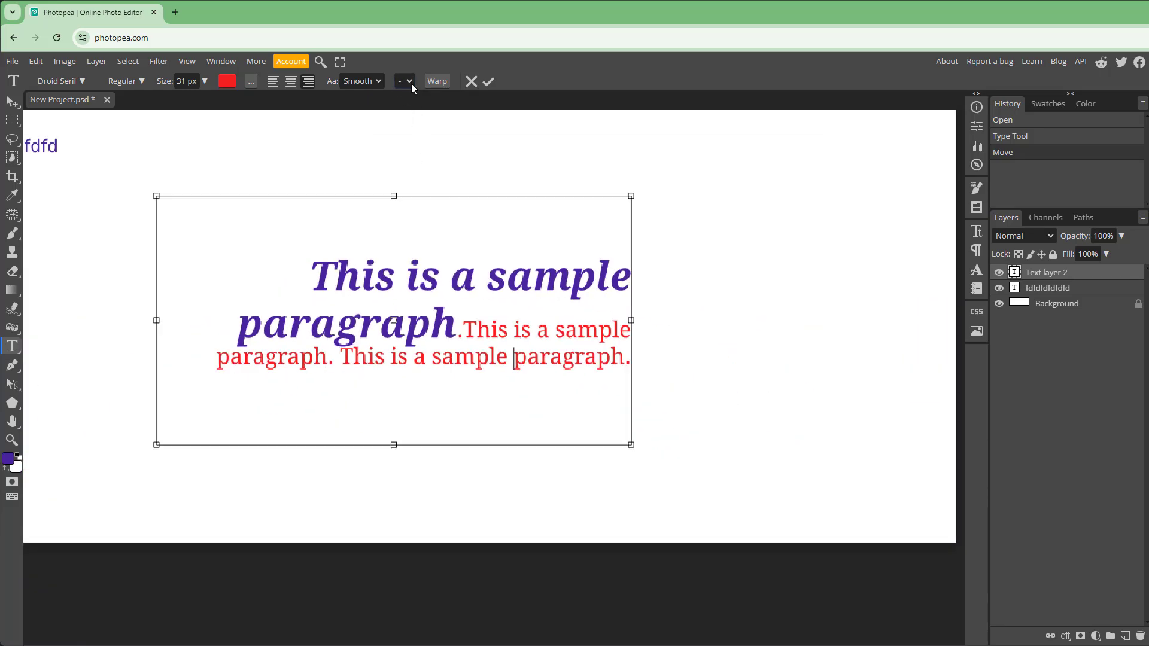
click(410, 82)
click(404, 95)
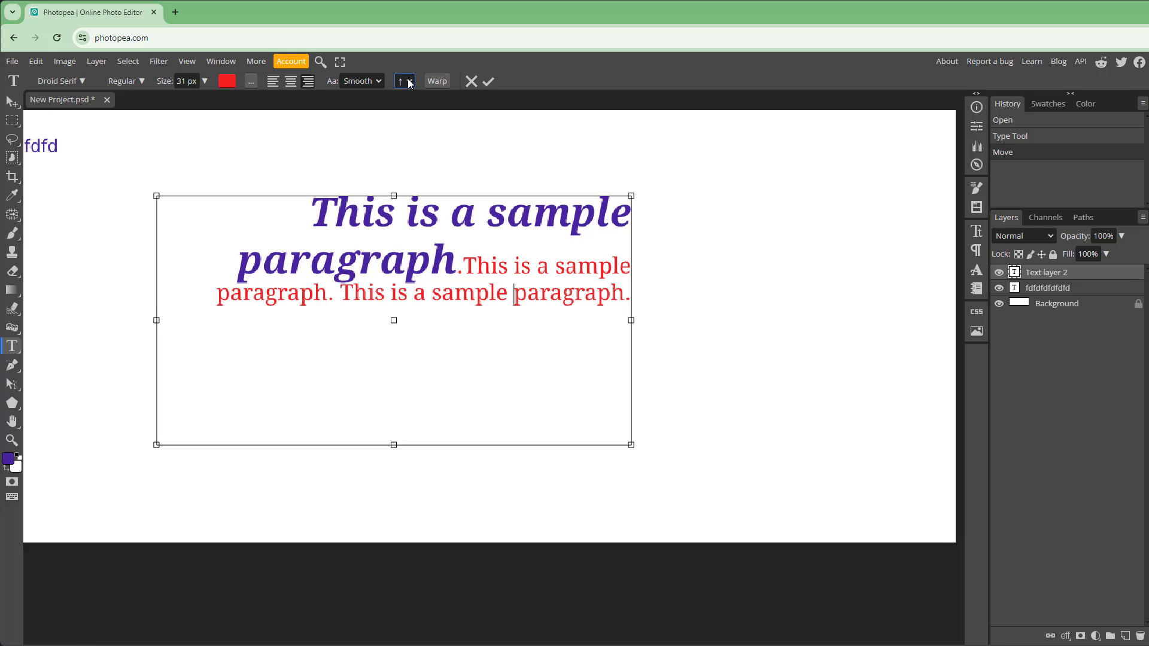
click(408, 82)
click(407, 105)
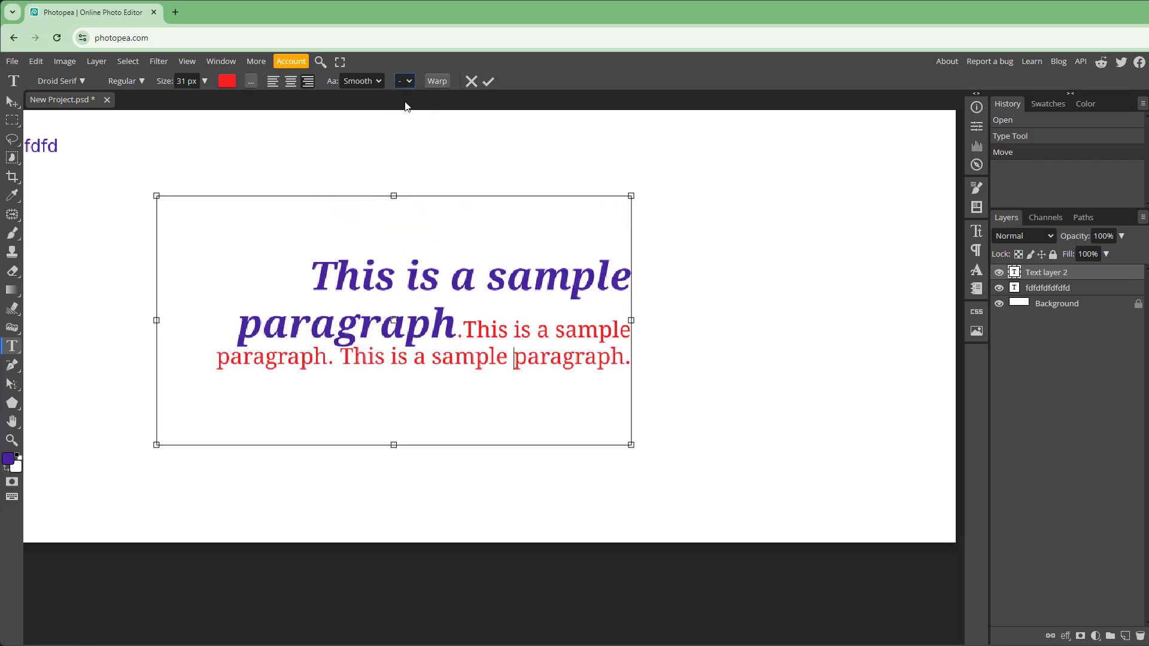
click(408, 82)
click(407, 121)
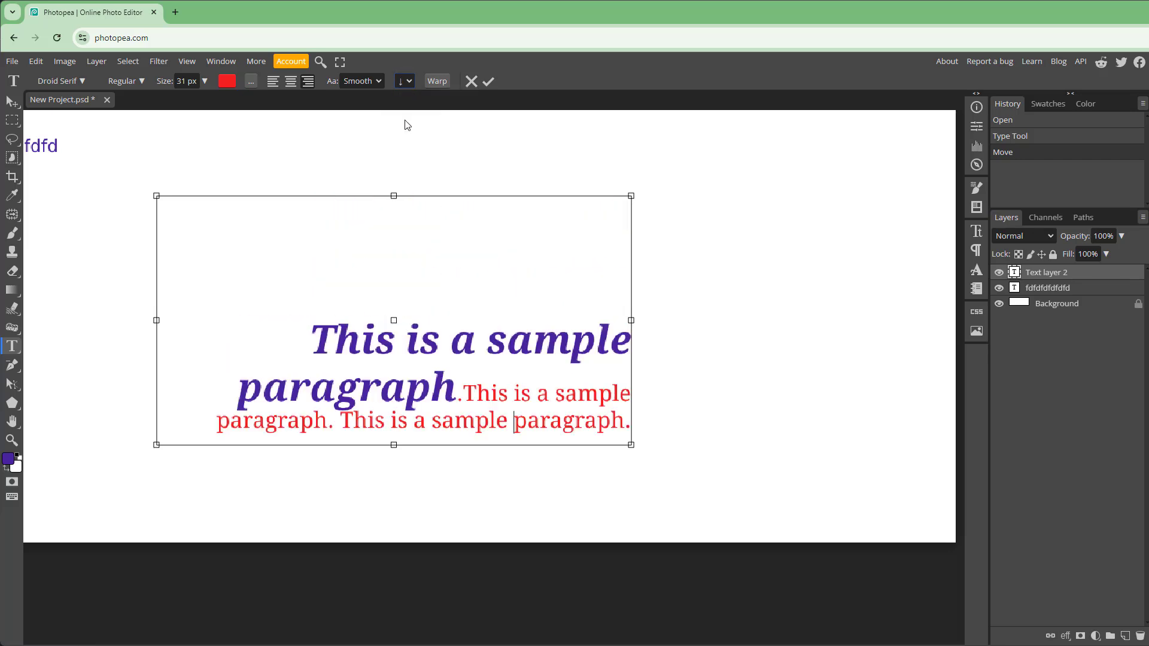
click(408, 85)
click(406, 108)
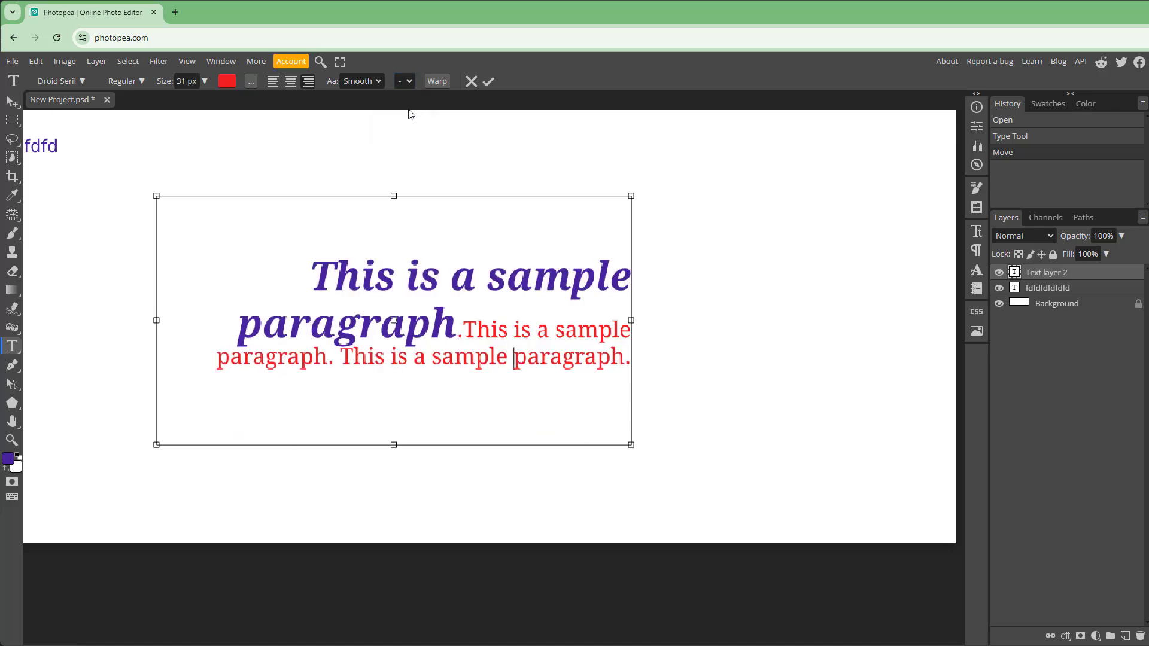
- Try warping the paragraph with the Arc style at 48% bend, then with the Rise style
click(437, 81)
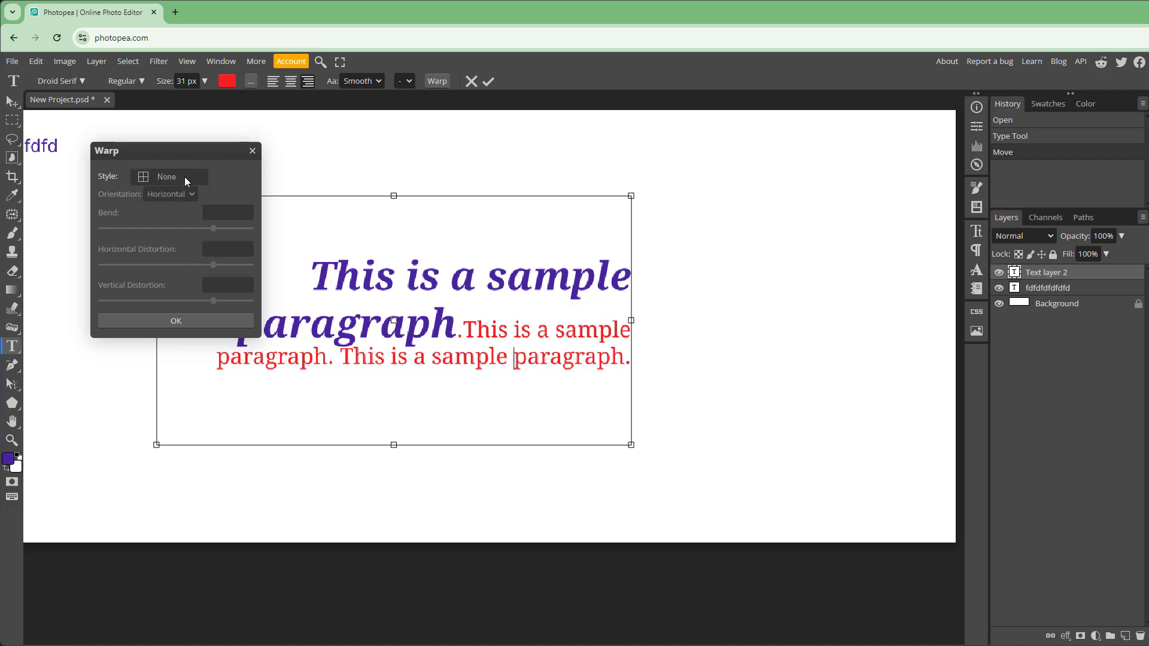
click(164, 176)
click(164, 214)
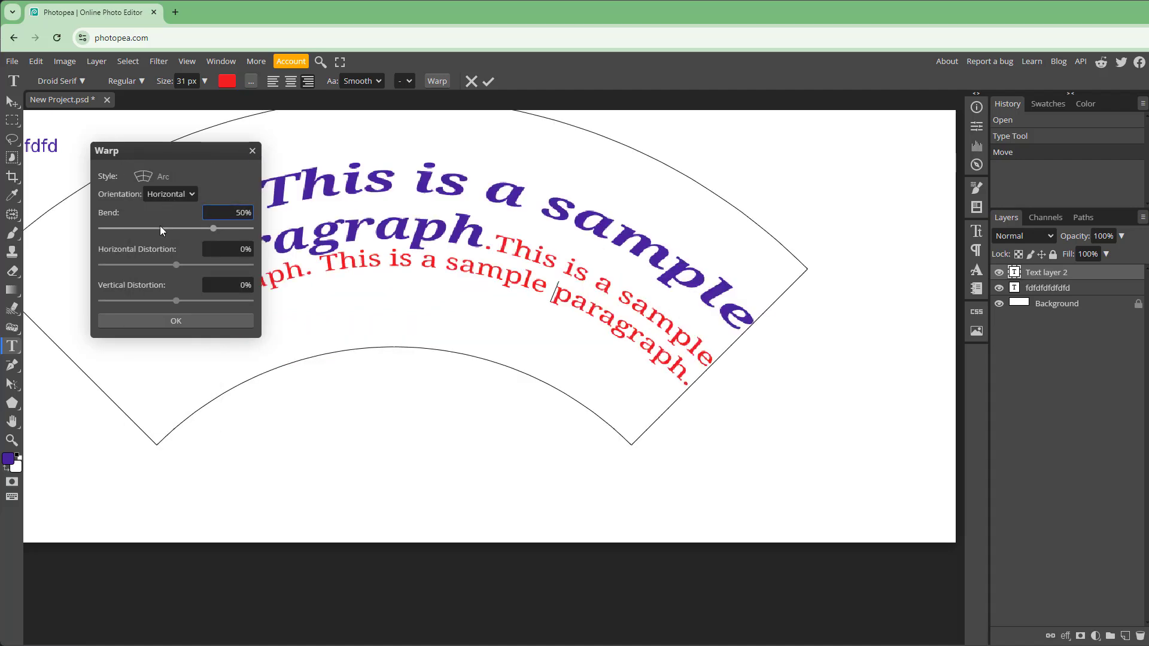
mouse_move(213, 229)
mouse_down()
mouse_move(153, 236)
mouse_move(214, 238)
mouse_up()
click(139, 177)
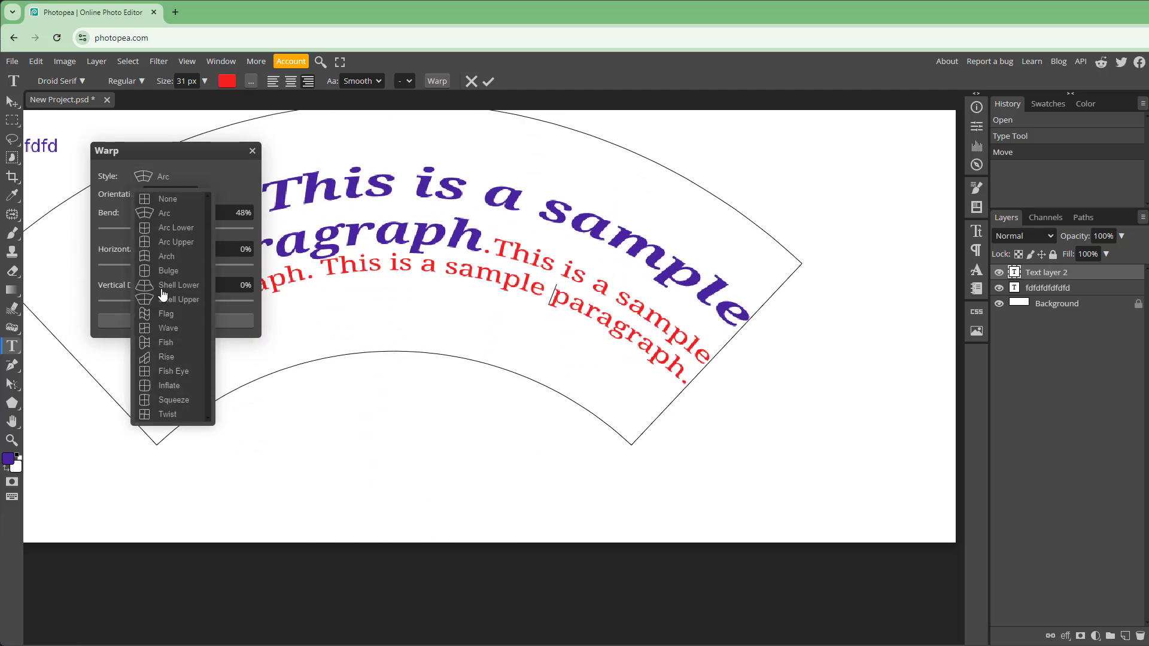
click(167, 357)
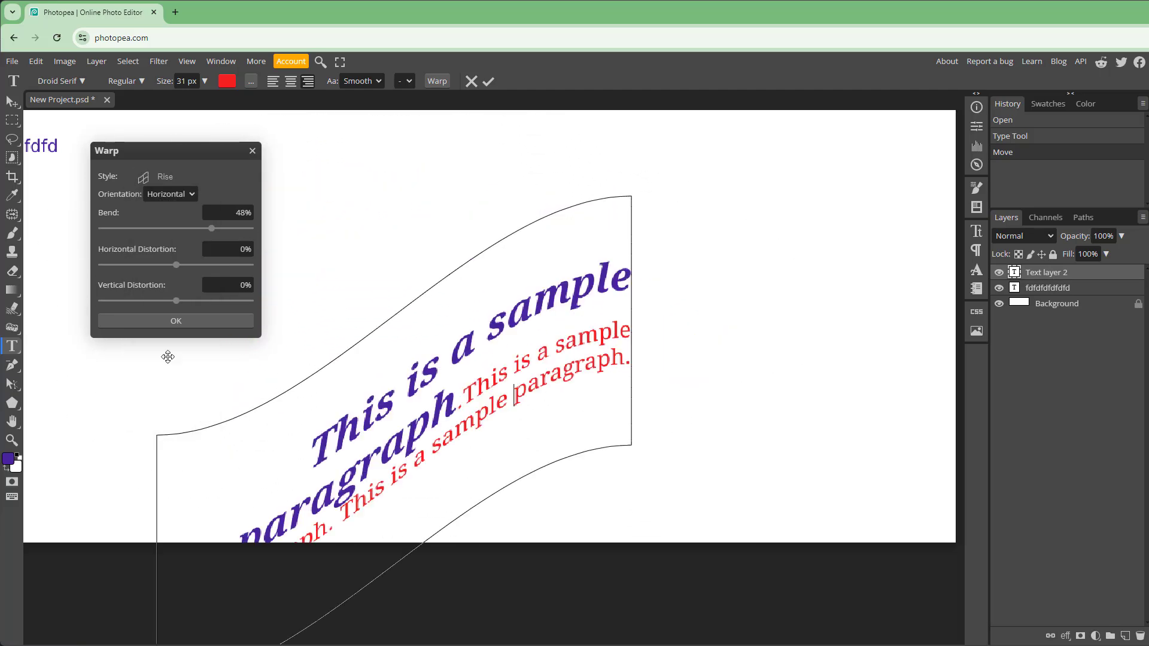
- Warp the paragraph with the Bulge style at 30% bend, 27% horizontal and 21% vertical distortion, and commit the text
click(144, 176)
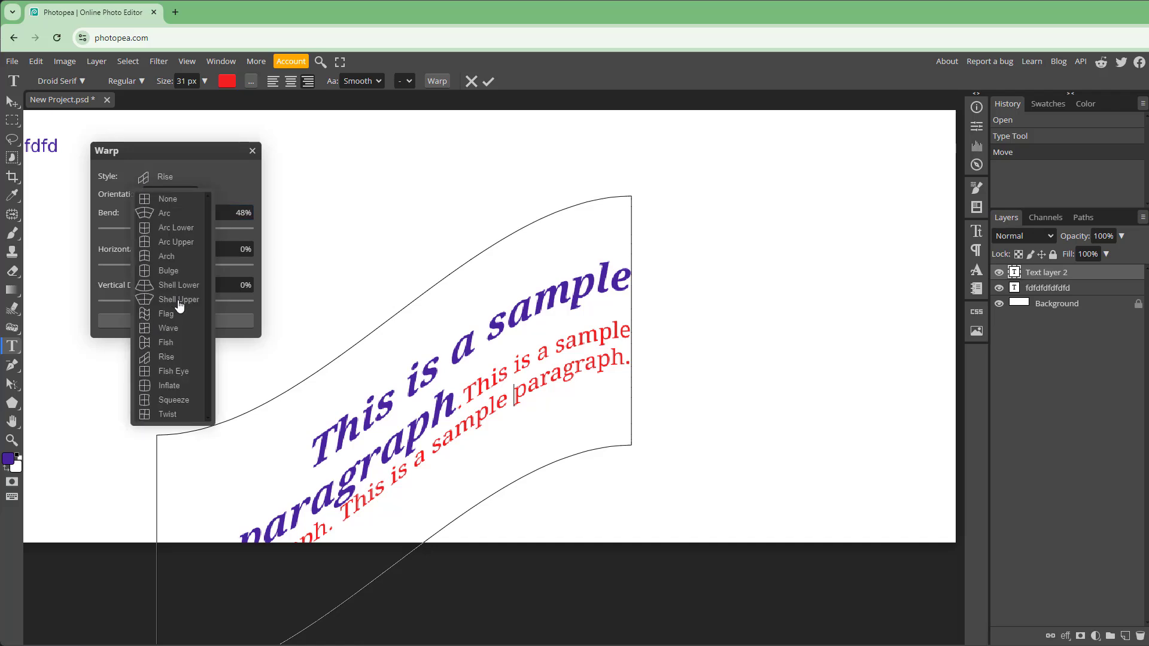
click(166, 273)
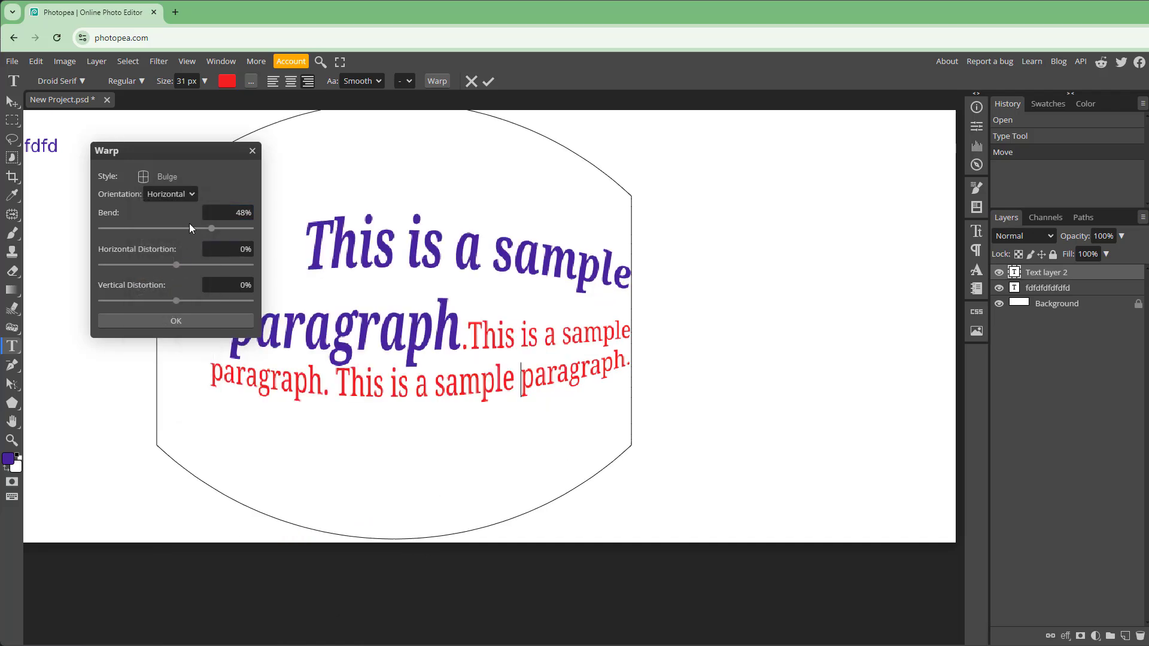
drag(212, 228, 187, 321)
click(187, 325)
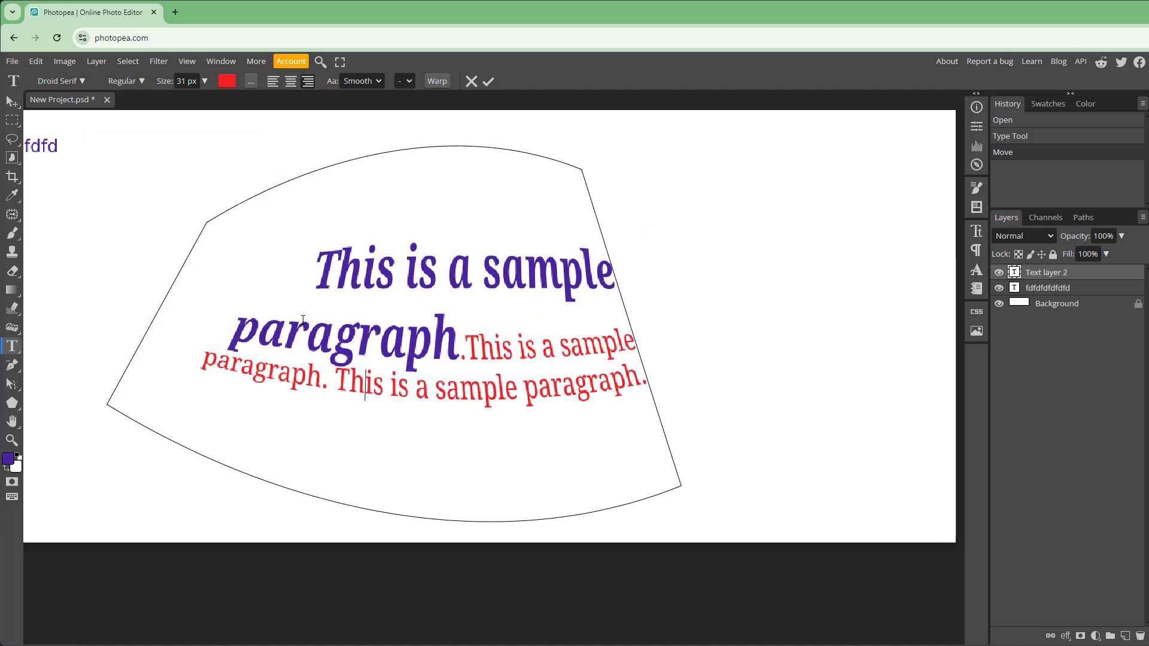
drag(303, 320, 533, 388)
click(503, 356)
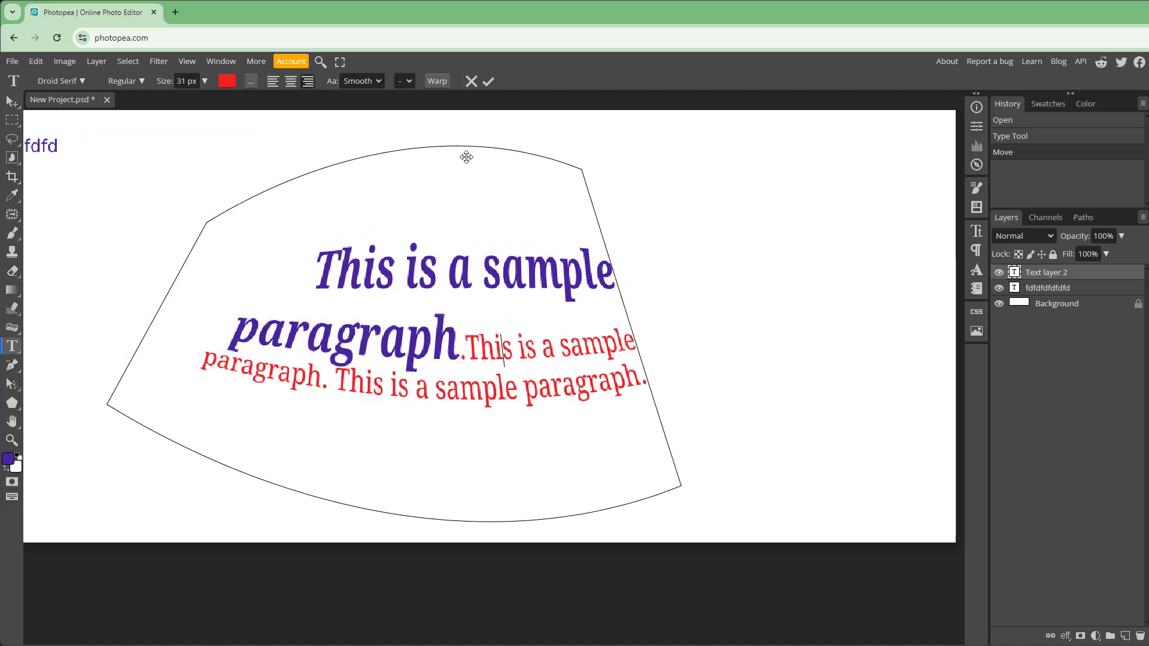
click(491, 82)
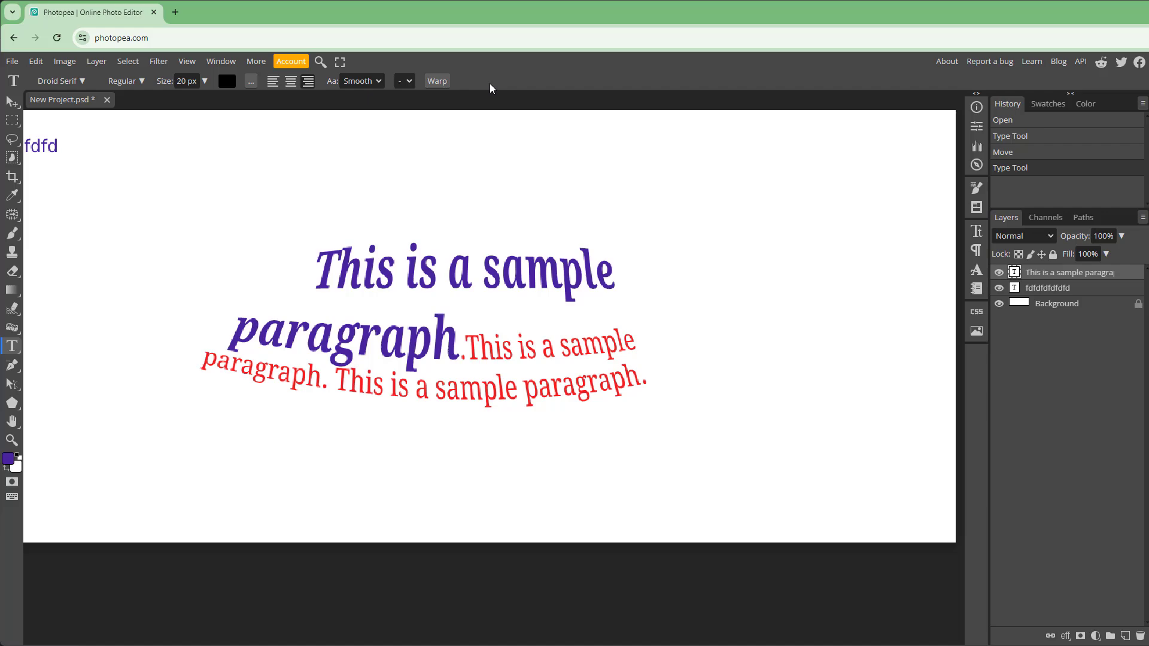
- Move the warped paragraph right and slightly up, then move the small point text right and down beside it
click(6, 101)
drag(335, 319, 599, 328)
double_click(472, 338)
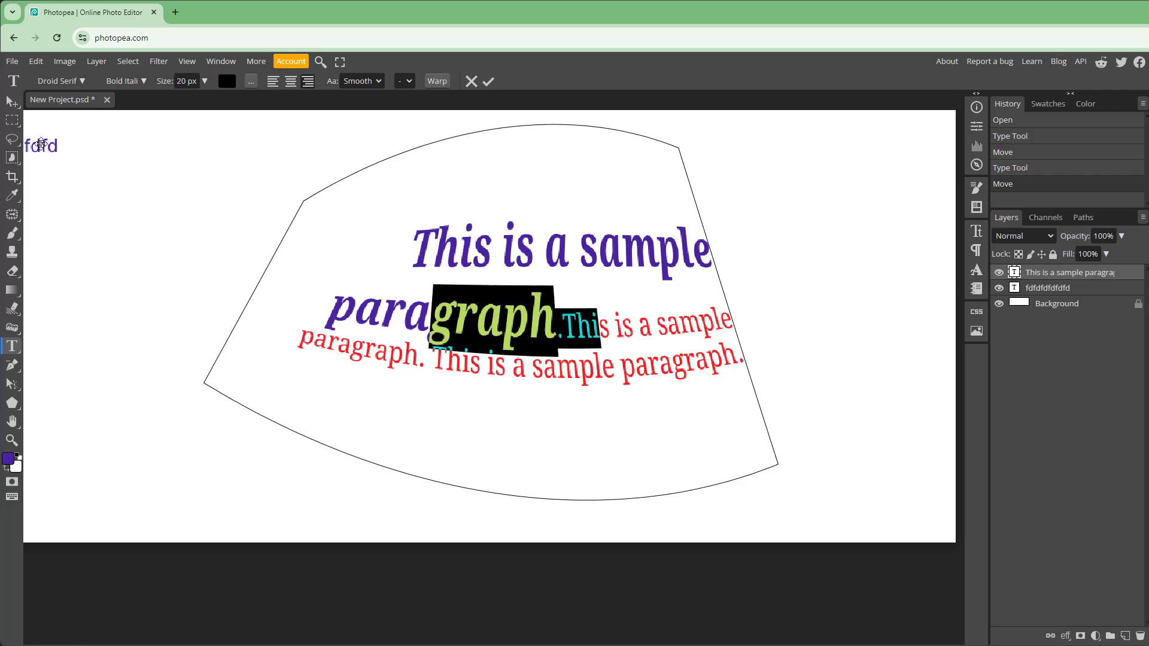
click(1048, 288)
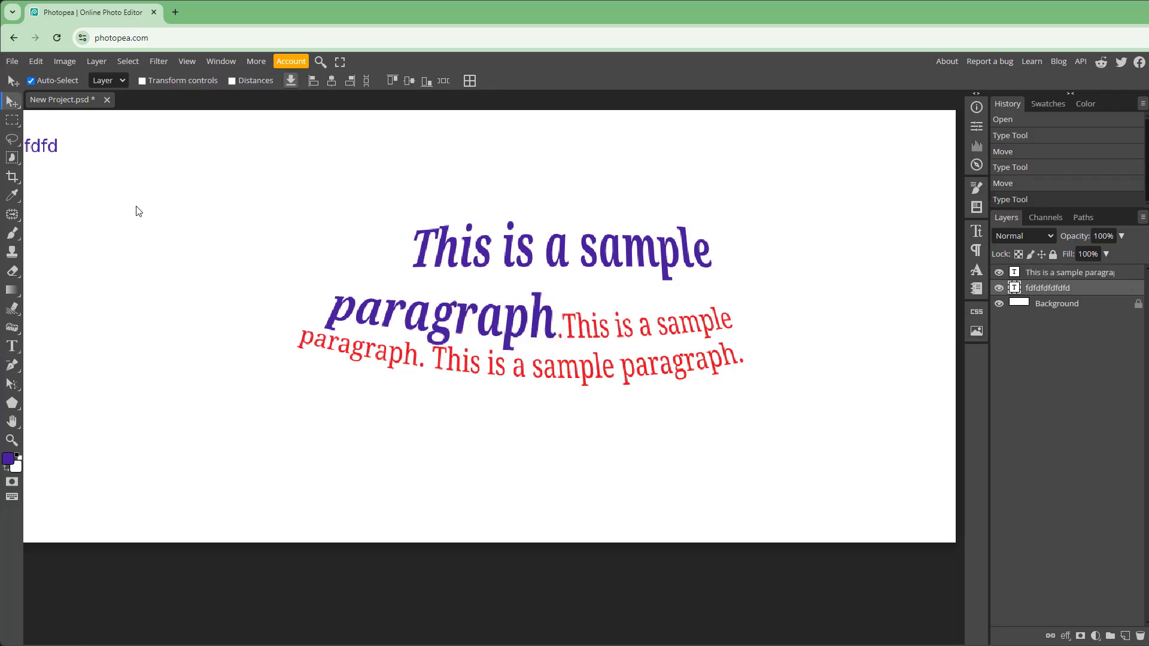
drag(43, 152, 251, 233)
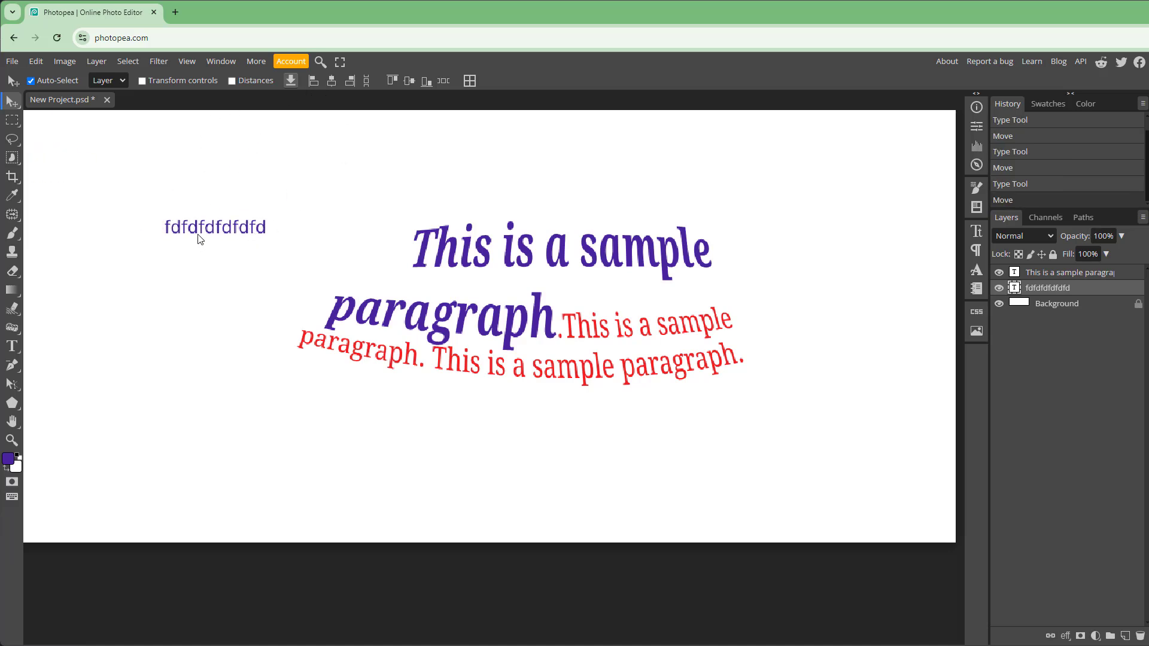
- Select all of the small point text, compare left, center and right alignment, and settle on center
click(13, 346)
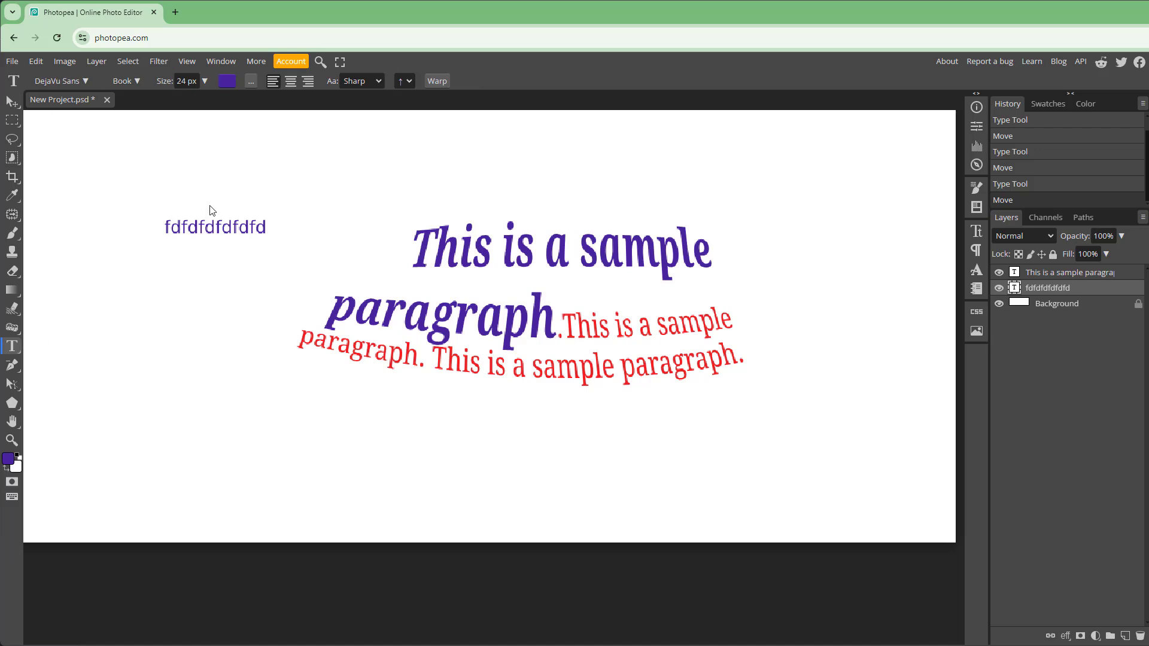
click(207, 226)
key(ctrl+a)
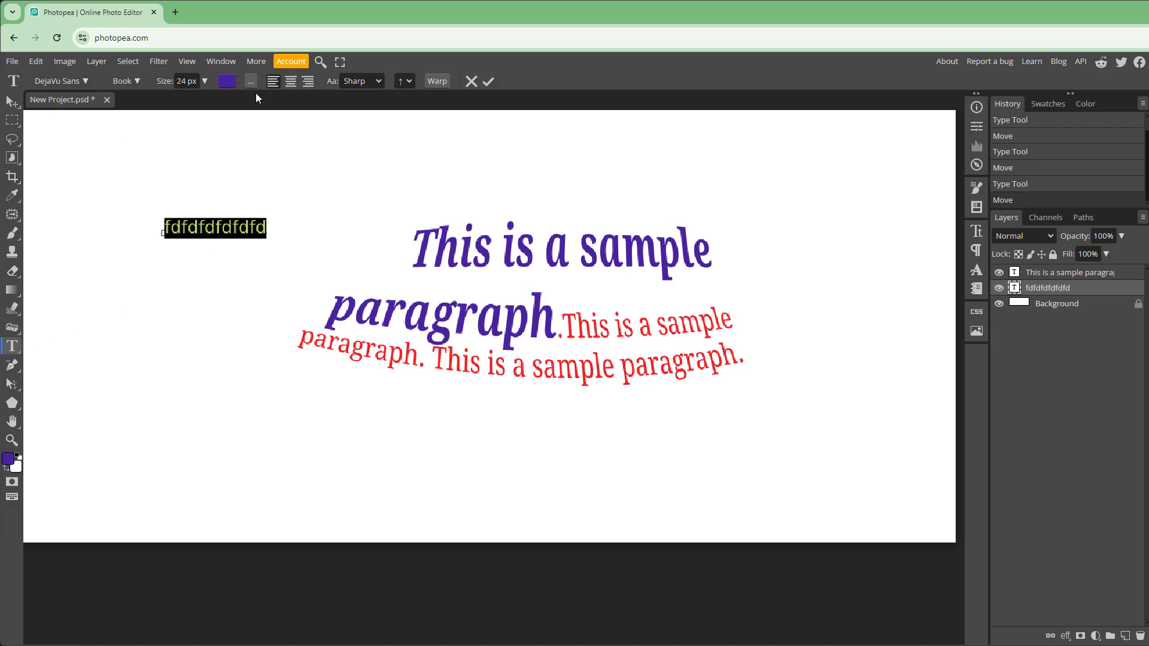
click(292, 81)
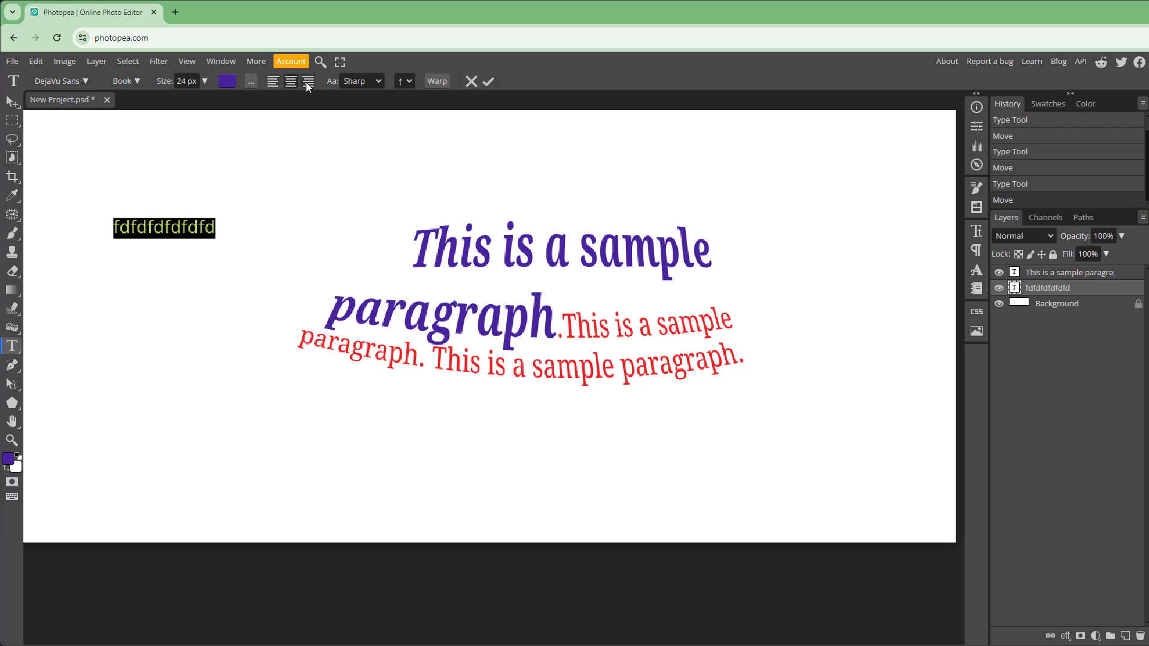
click(307, 81)
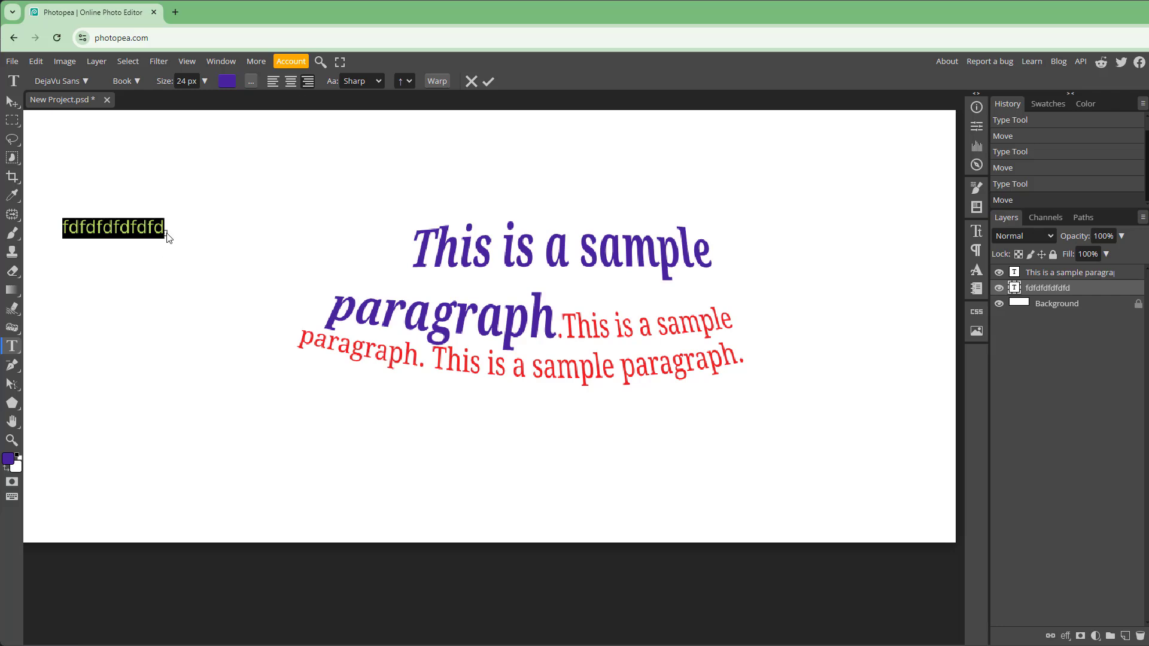
click(275, 82)
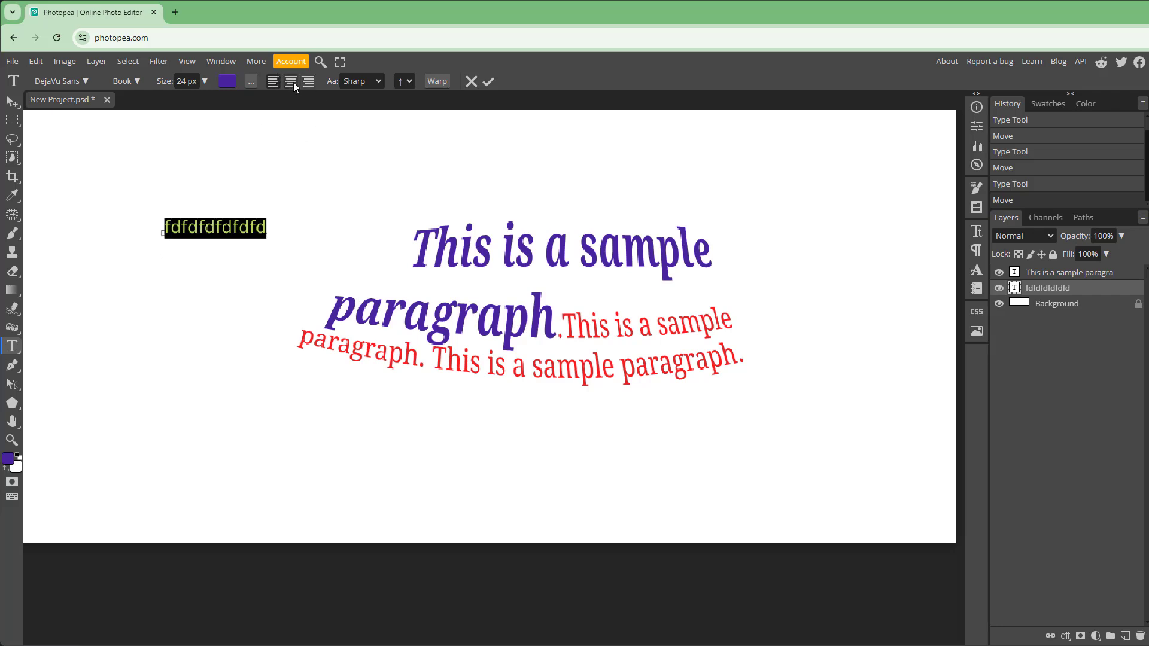
click(292, 82)
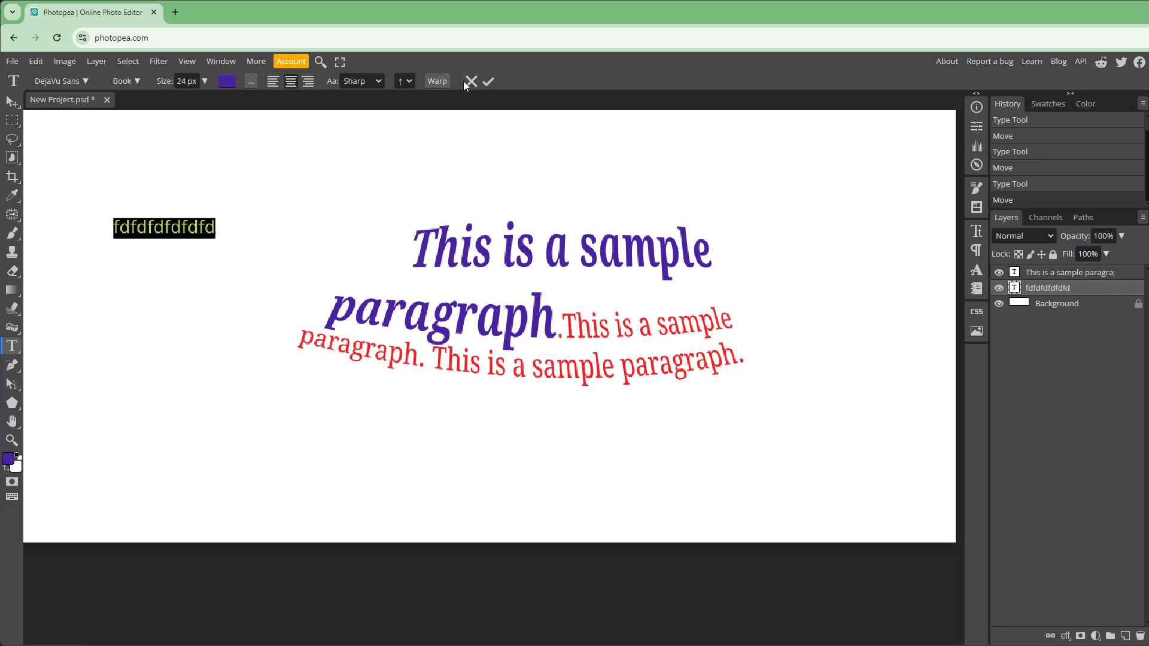
- Warp the small point text with the Wave style and lower its horizontal distortion
click(443, 82)
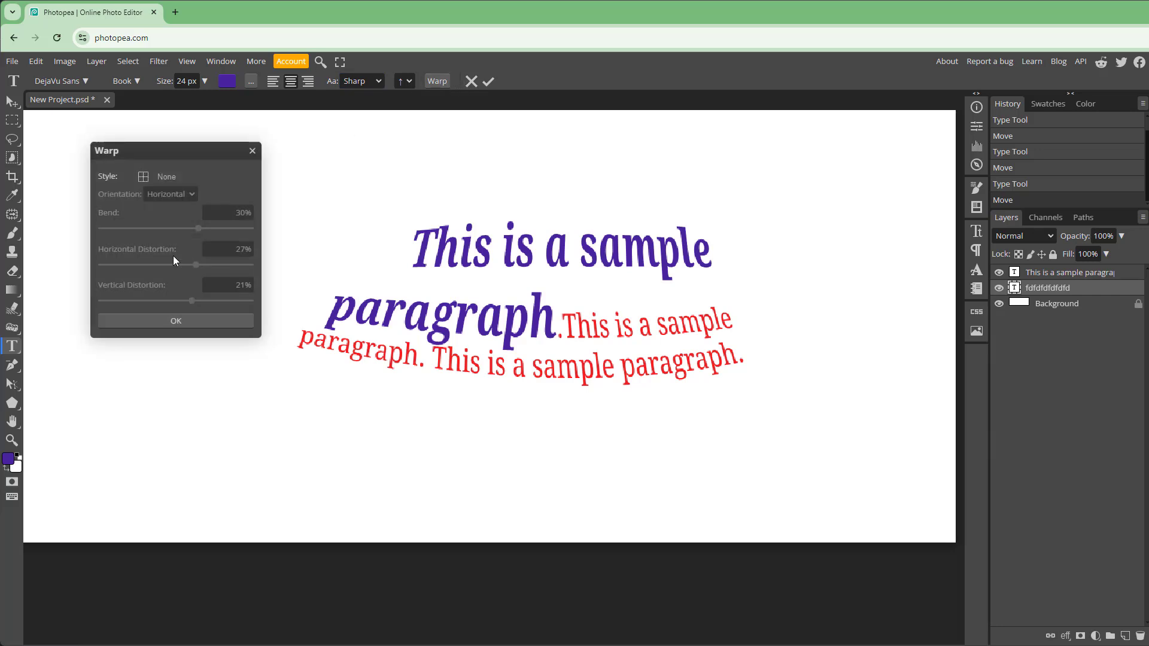
click(164, 175)
click(166, 333)
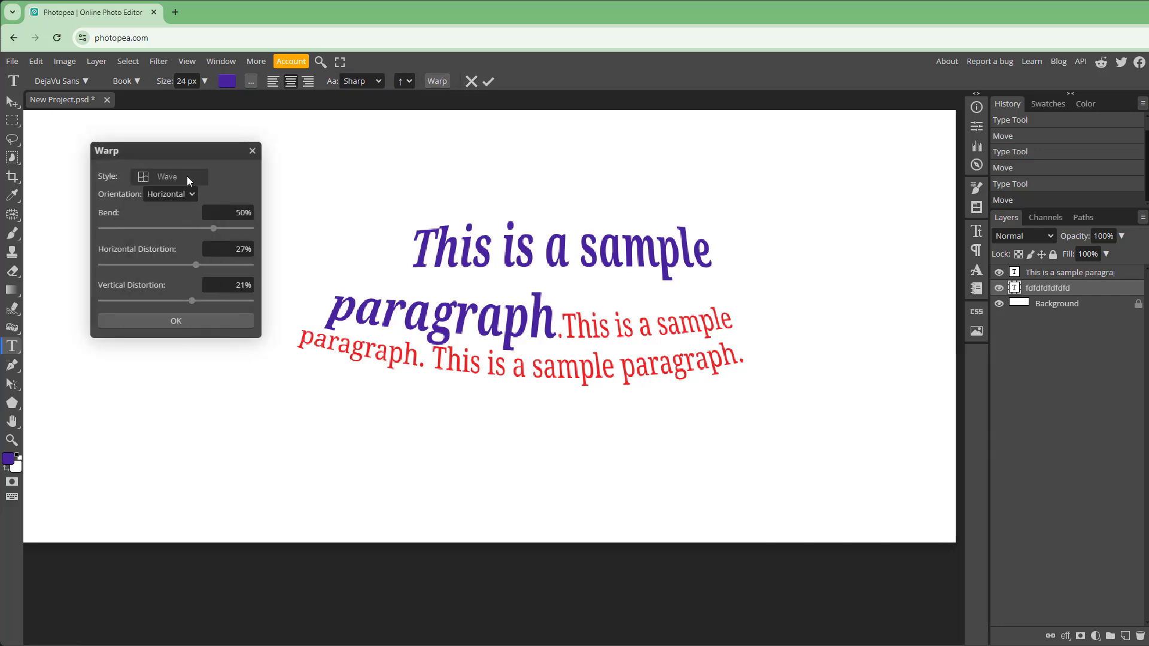
drag(226, 169, 456, 259)
drag(426, 356, 398, 356)
click(394, 413)
click(153, 228)
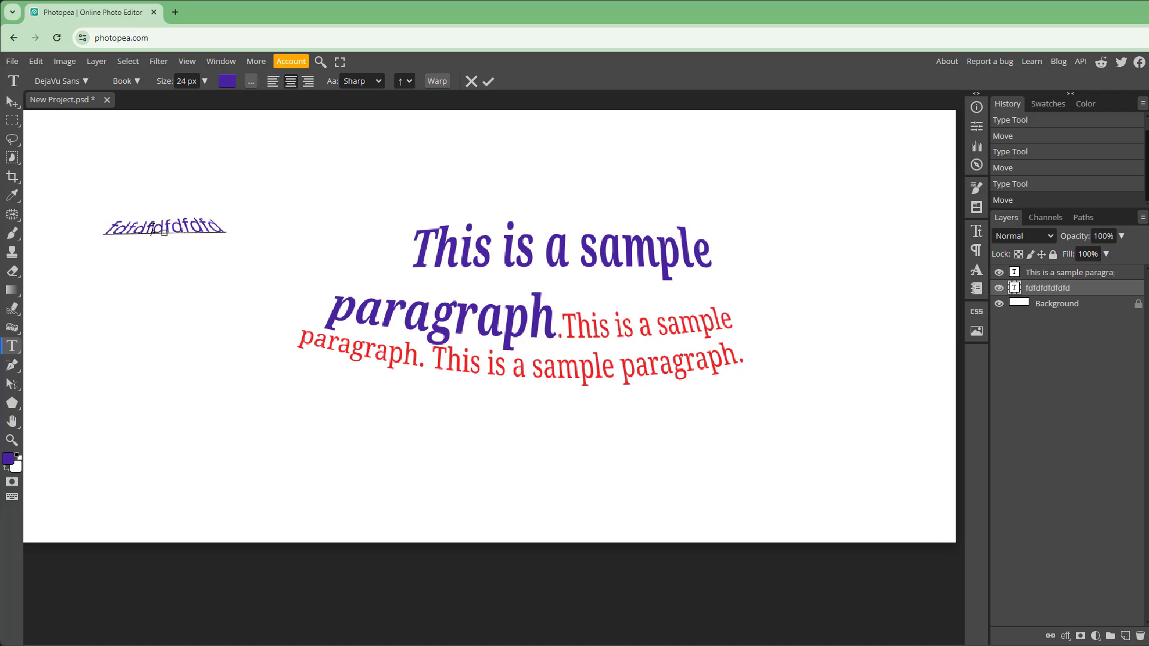